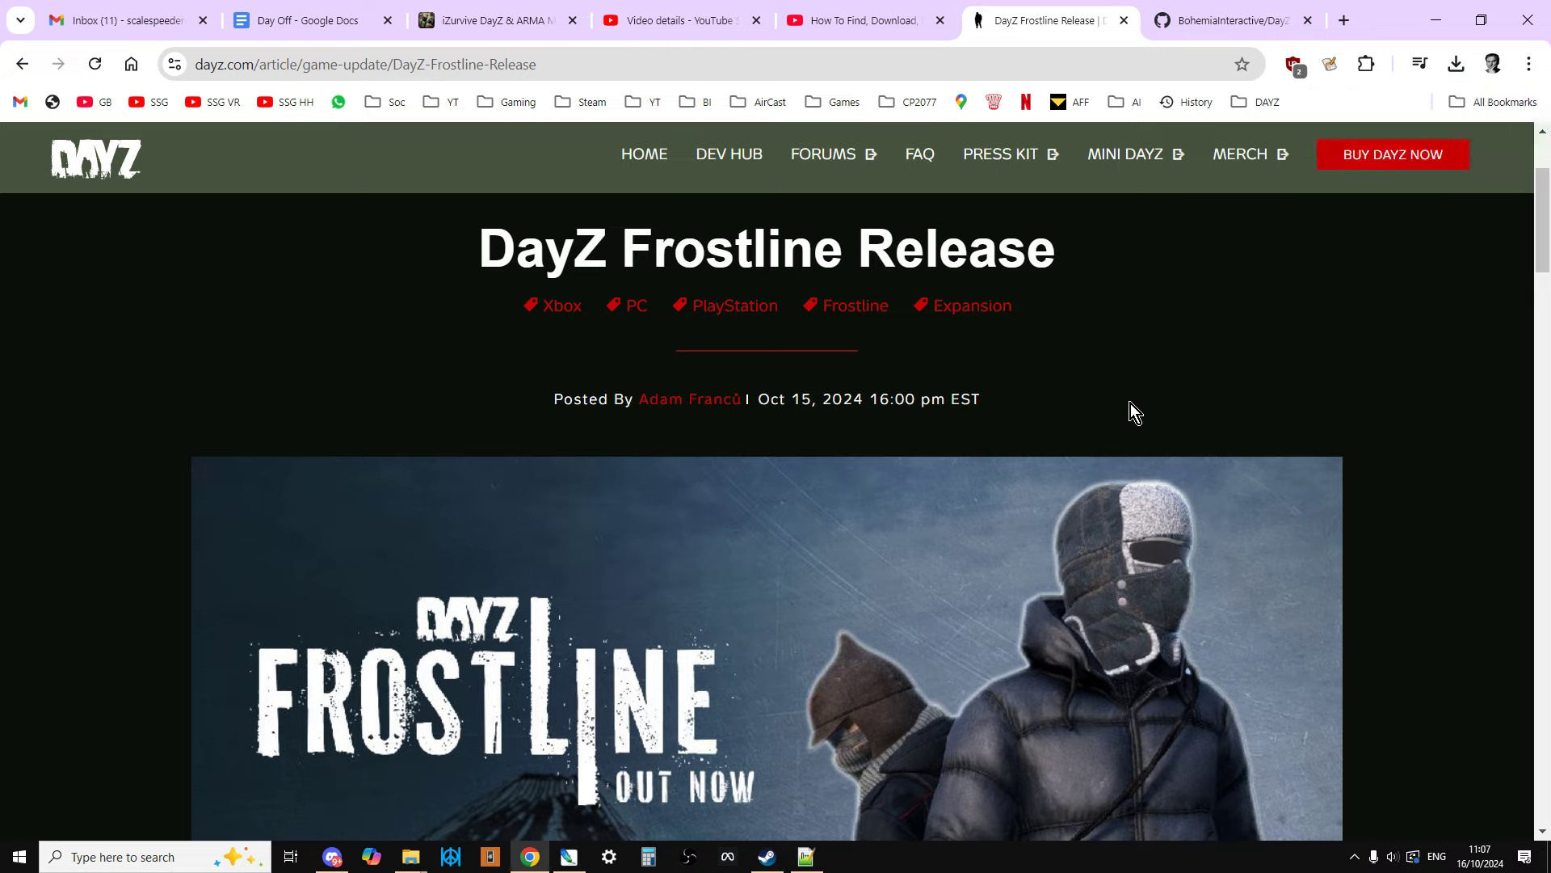
# Switch to the DayZ-Central-Economy GitHub tab and check the Code dropdown's Download ZIP option without downloading.
pyautogui.click(1205, 29)
pyautogui.scroll(1, 2, 471)
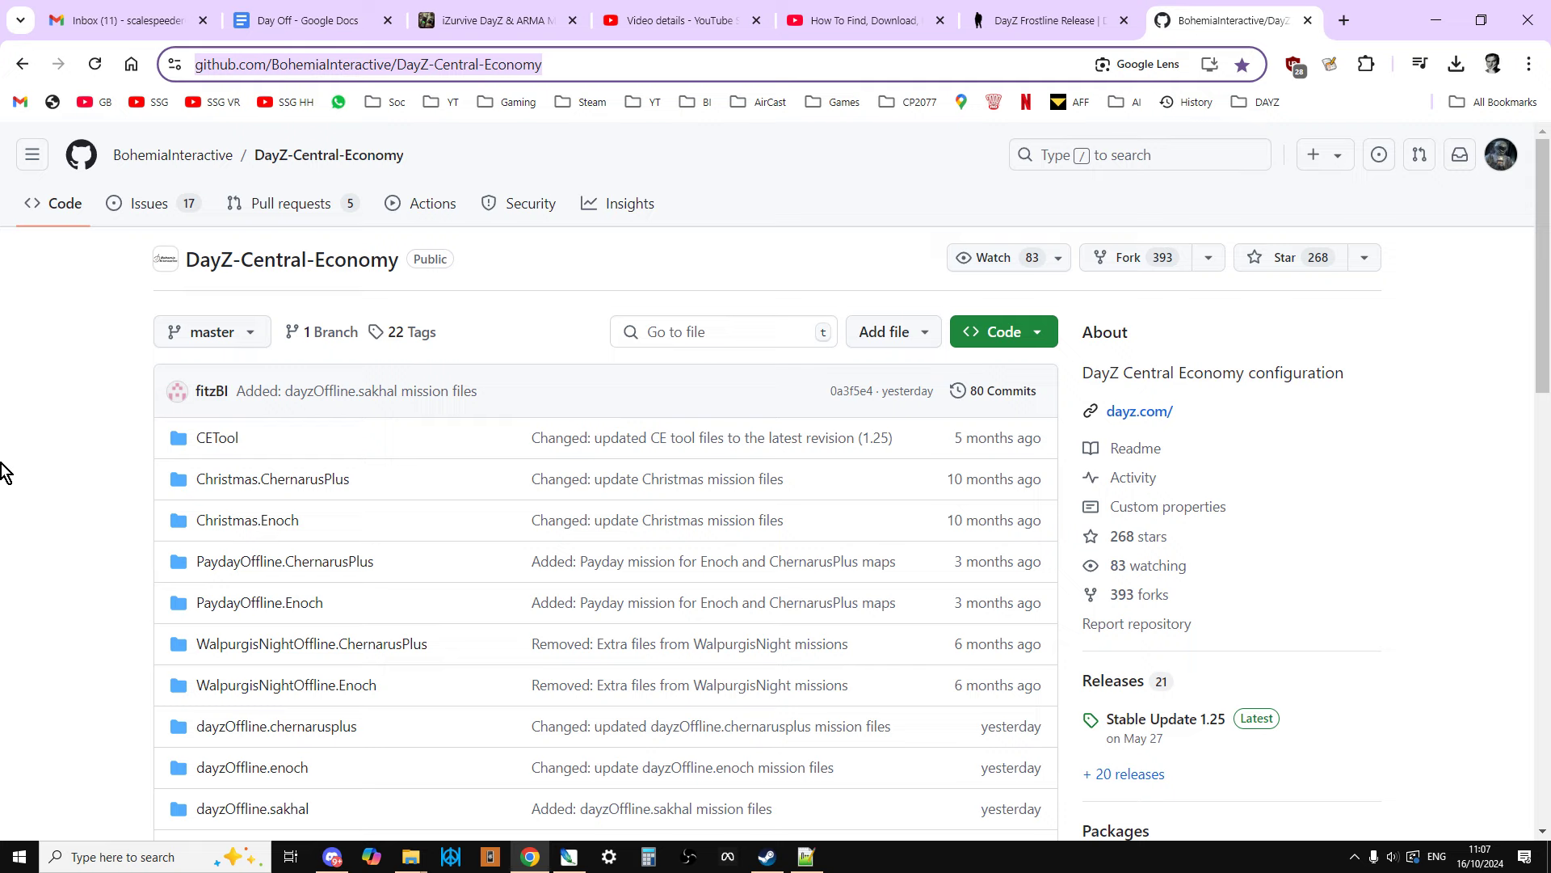
pyautogui.click(1038, 348)
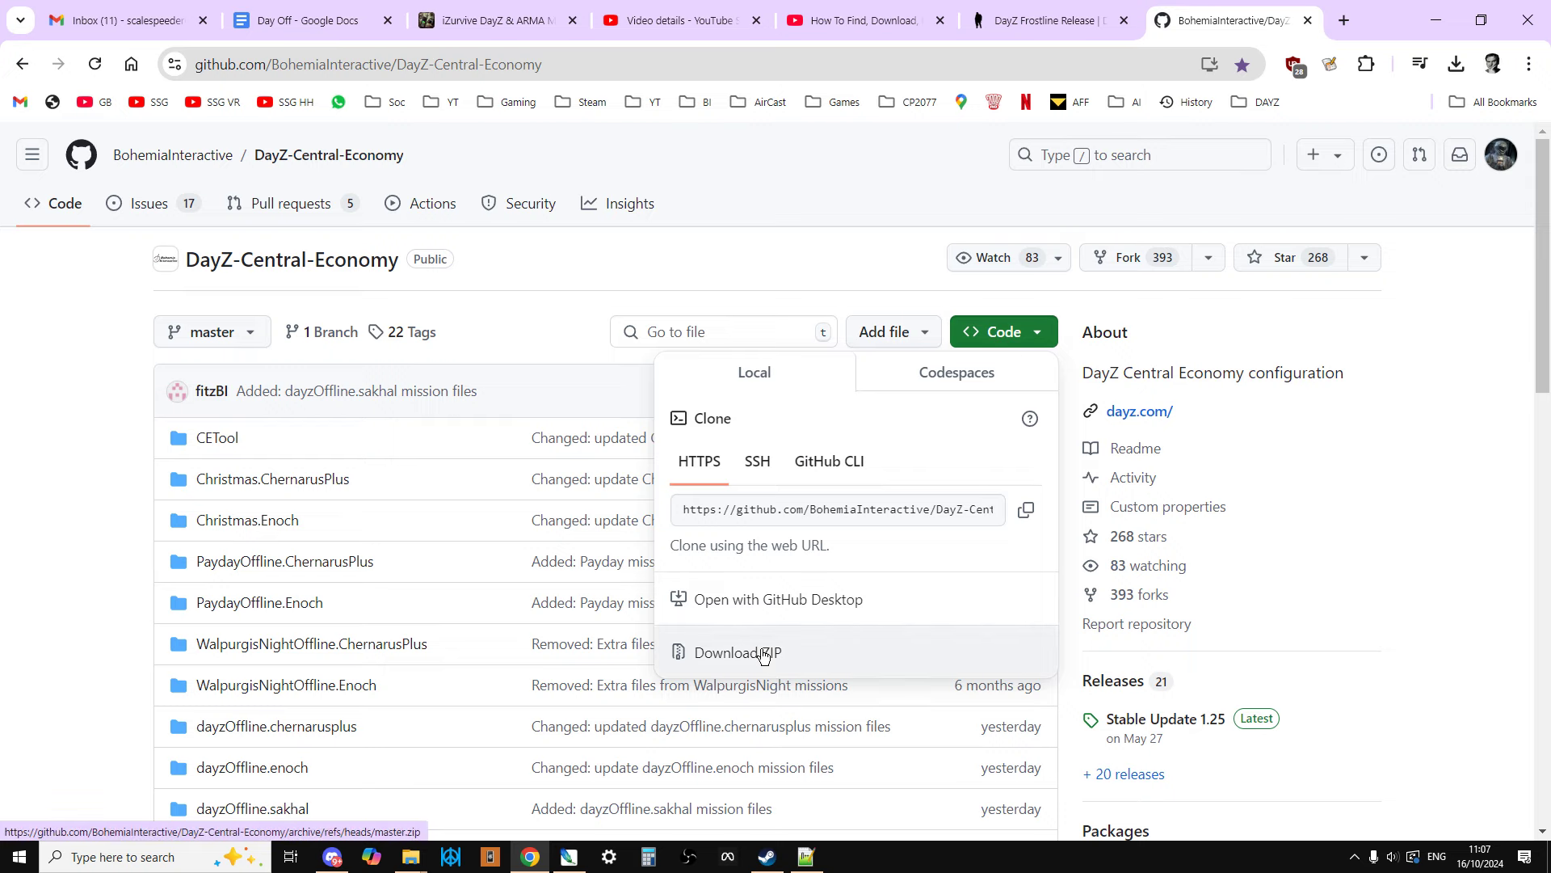
pyautogui.click(65, 588)
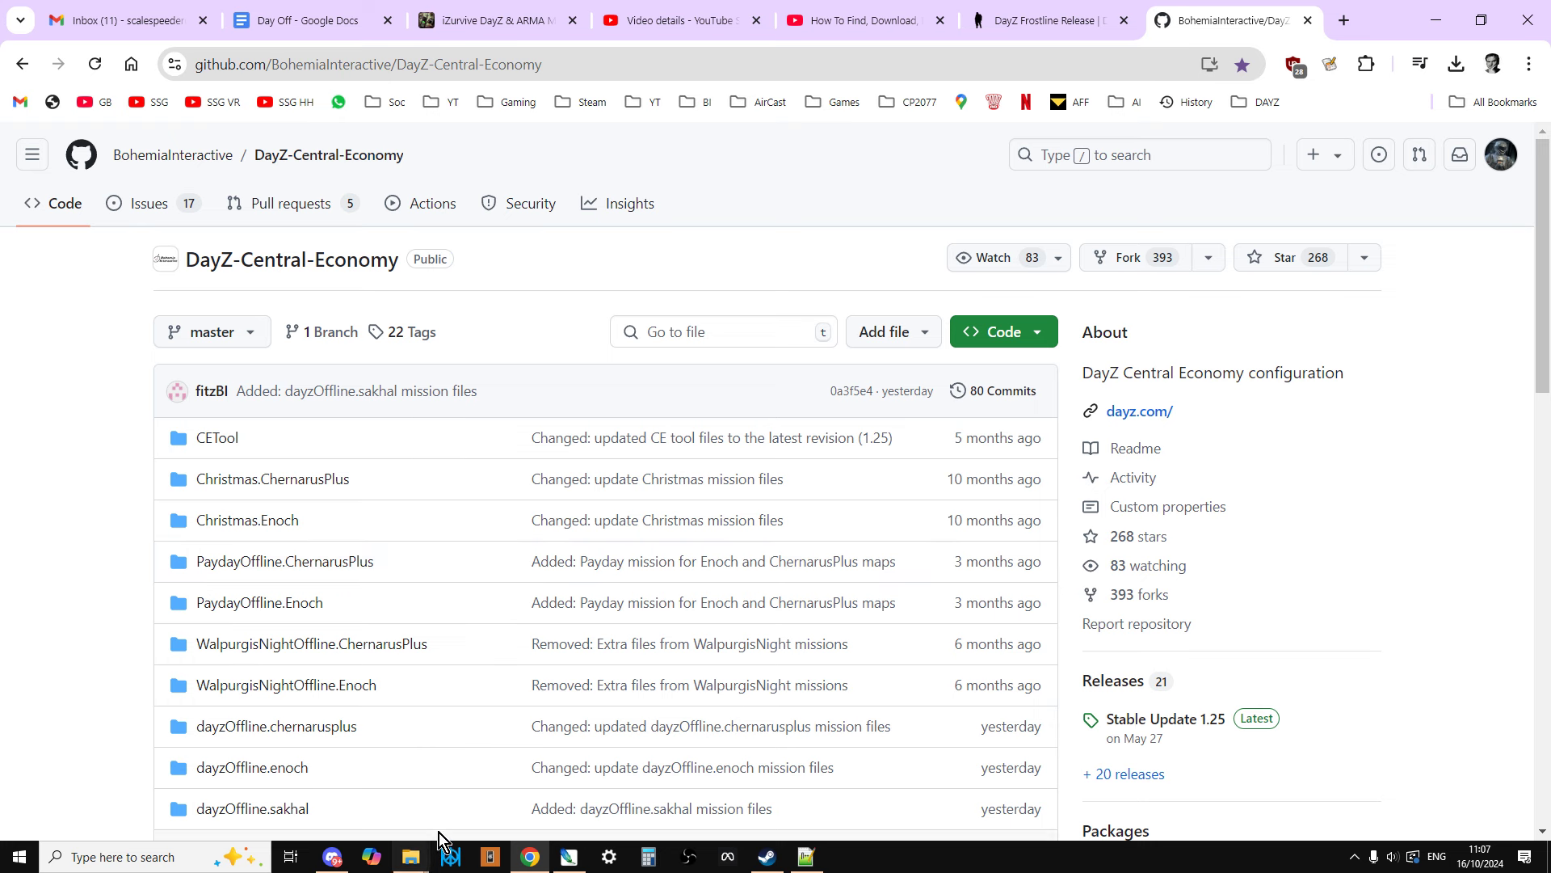
# Check the Downloads window, then bring the DayZ Modding File Explorer window to the front.
pyautogui.click(425, 865)
pyautogui.click(252, 790)
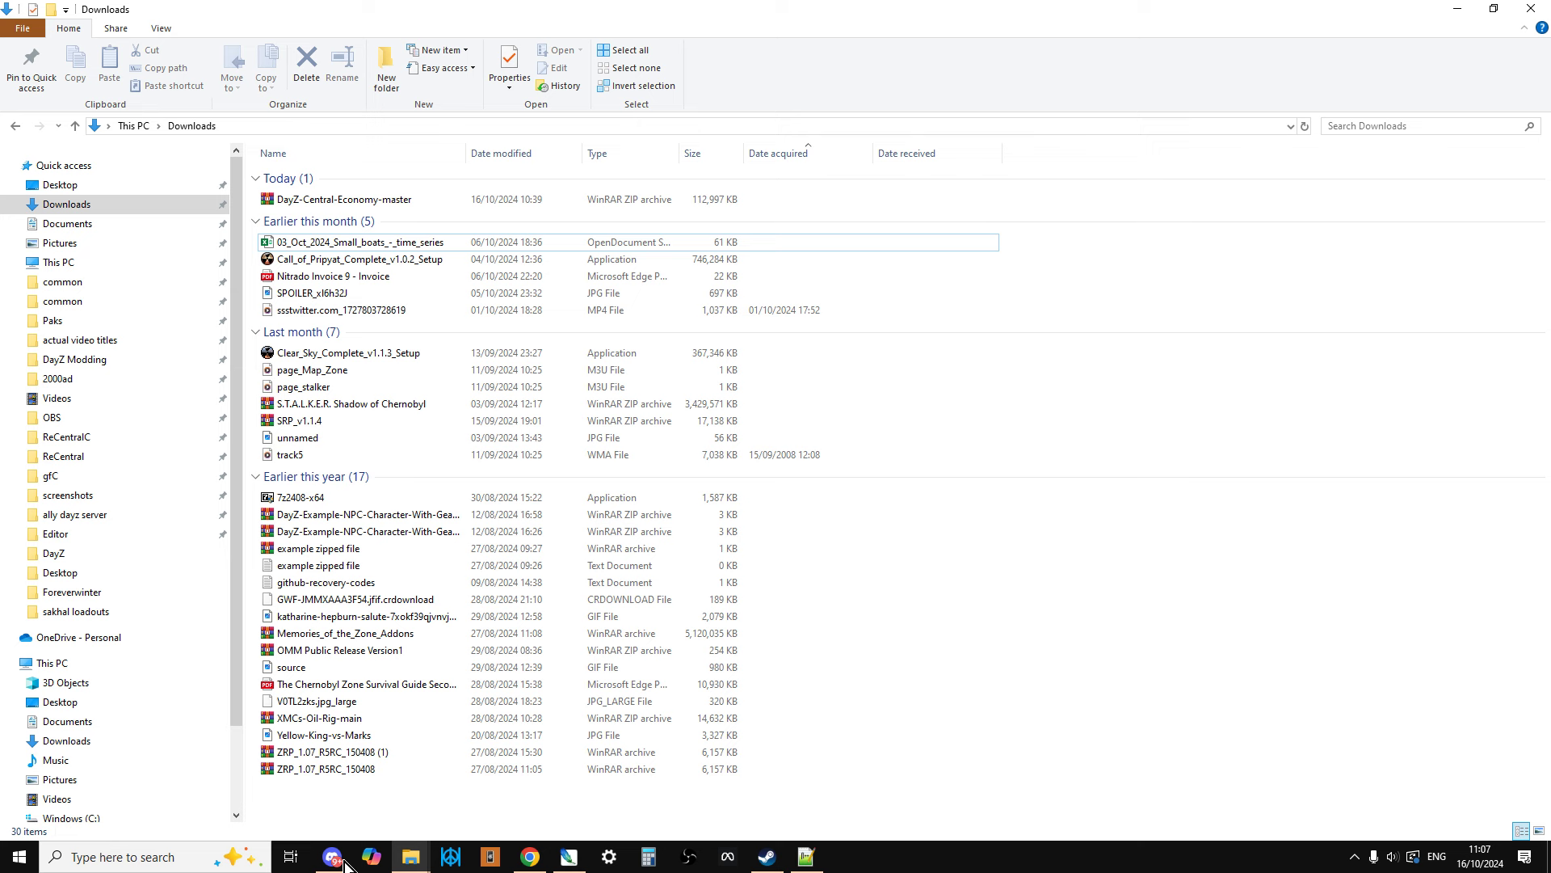
pyautogui.click(411, 858)
pyautogui.click(414, 830)
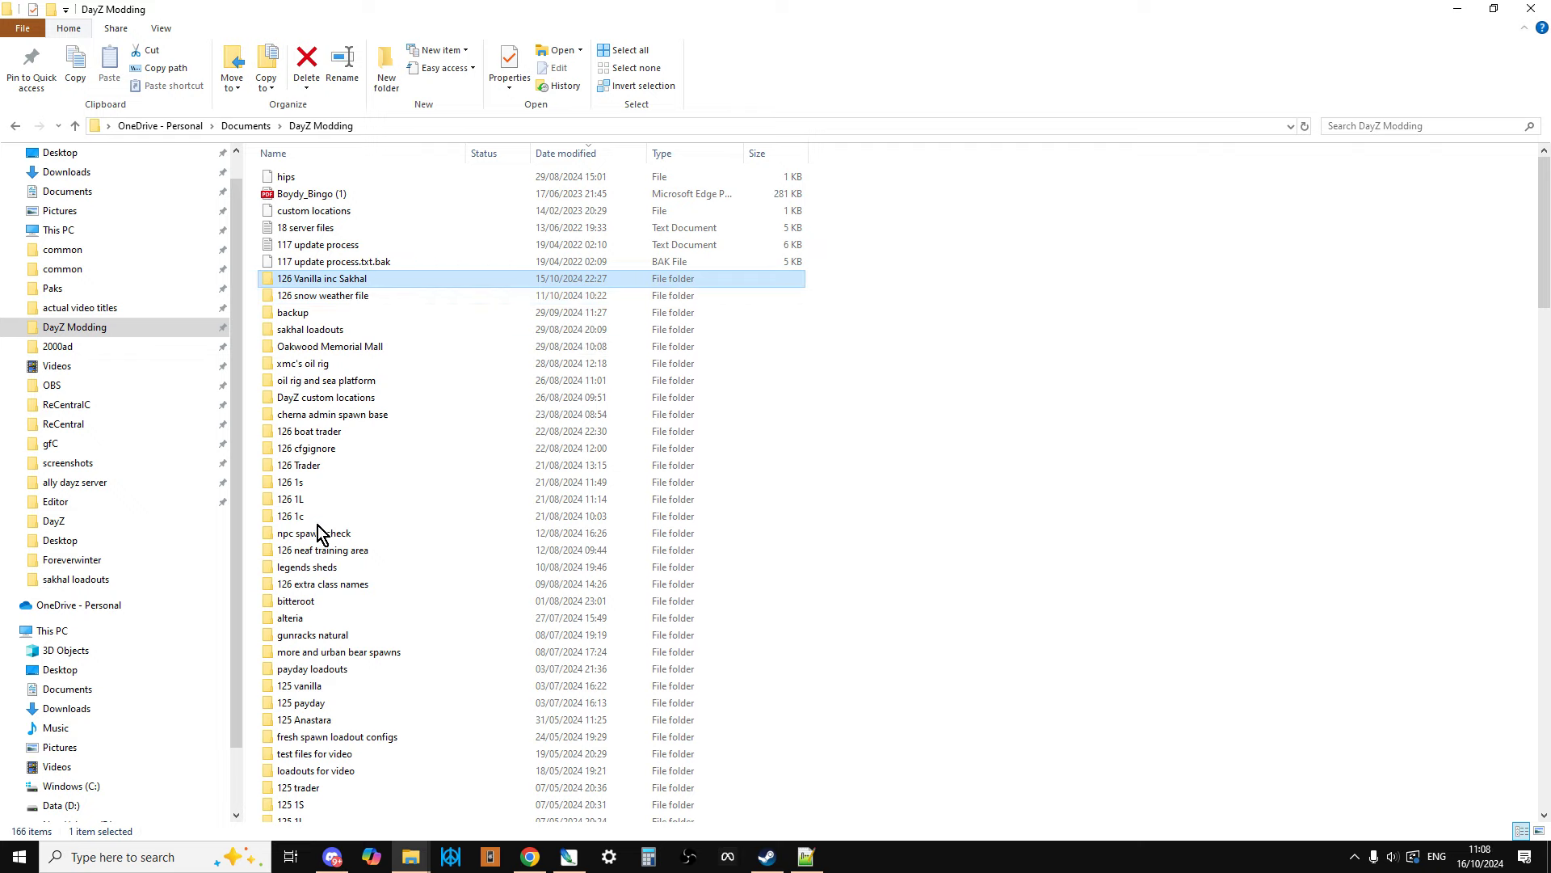
# Open 126 Vanilla inc Sakhal, view the zip's extract options, then enter DayZ-Central-Economy-master.
pyautogui.doubleClick(328, 278)
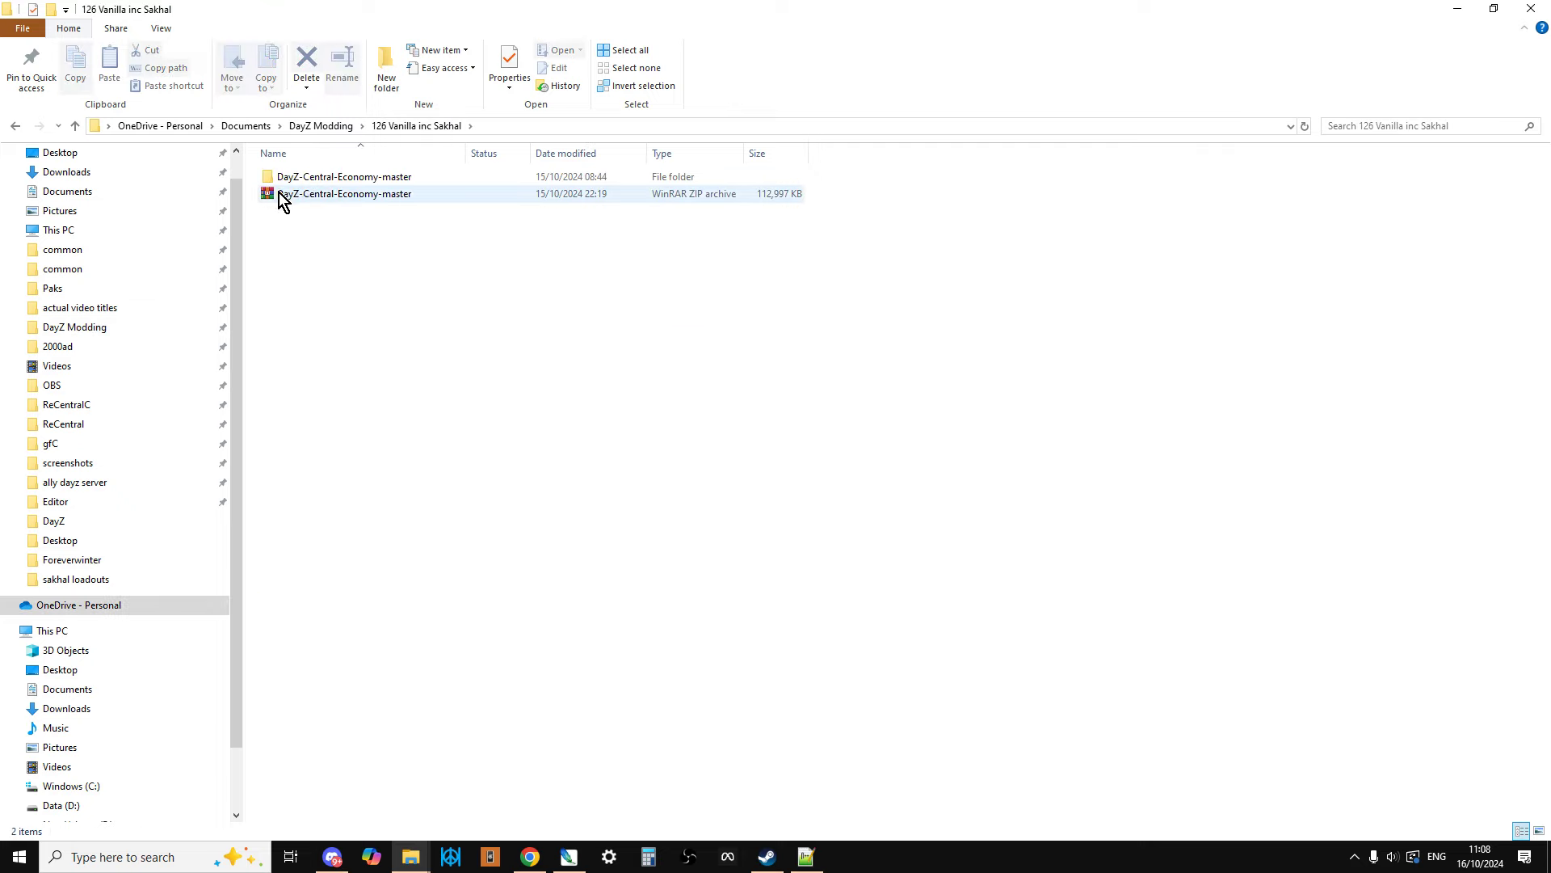
pyautogui.rightClick(344, 197)
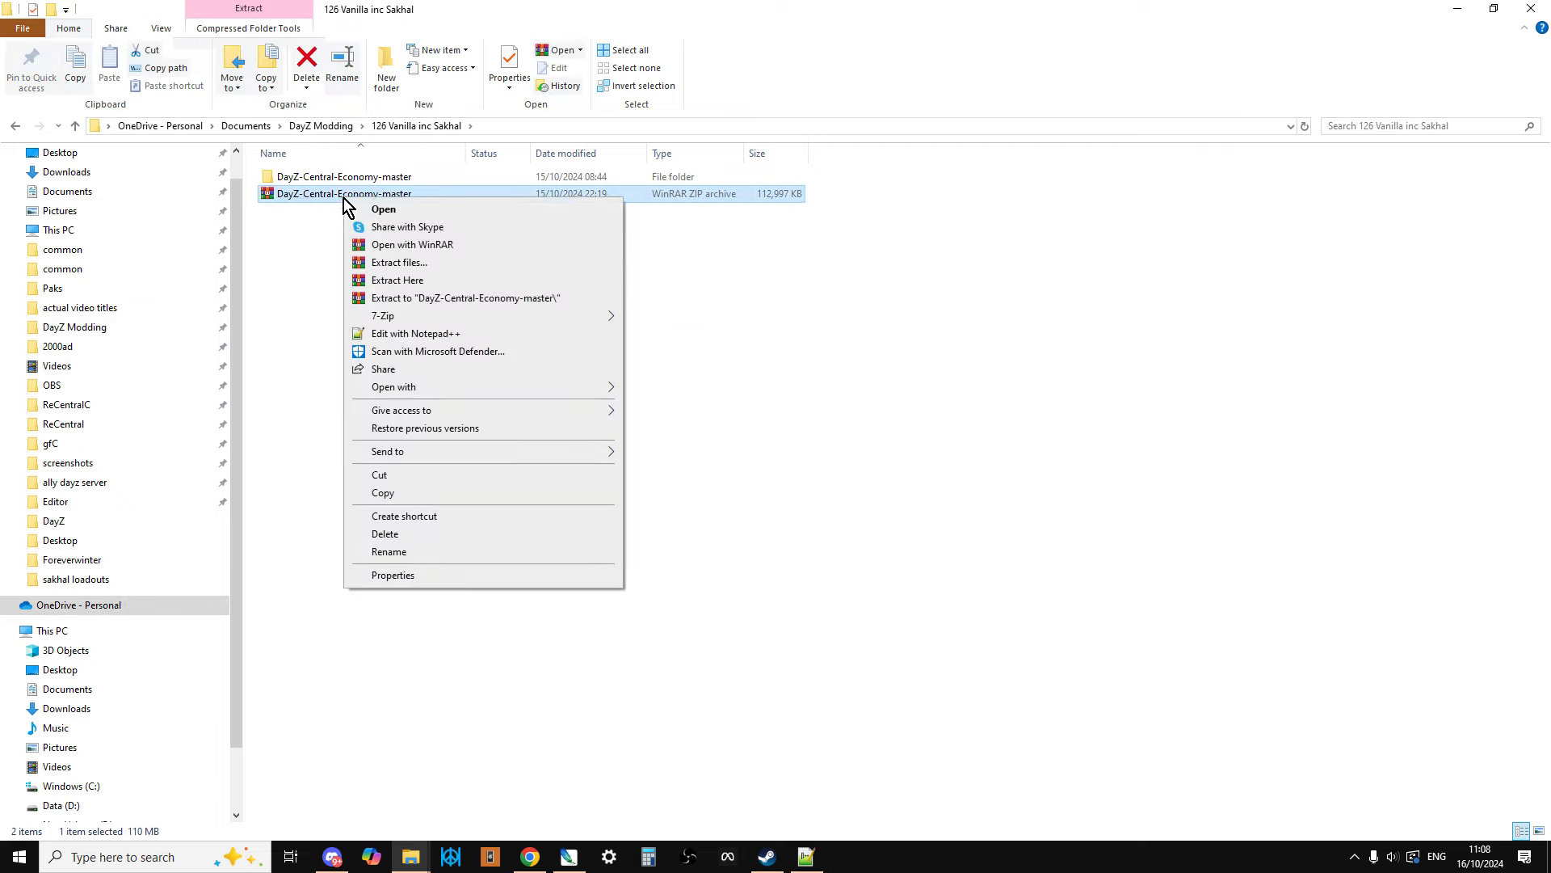
pyautogui.click(307, 272)
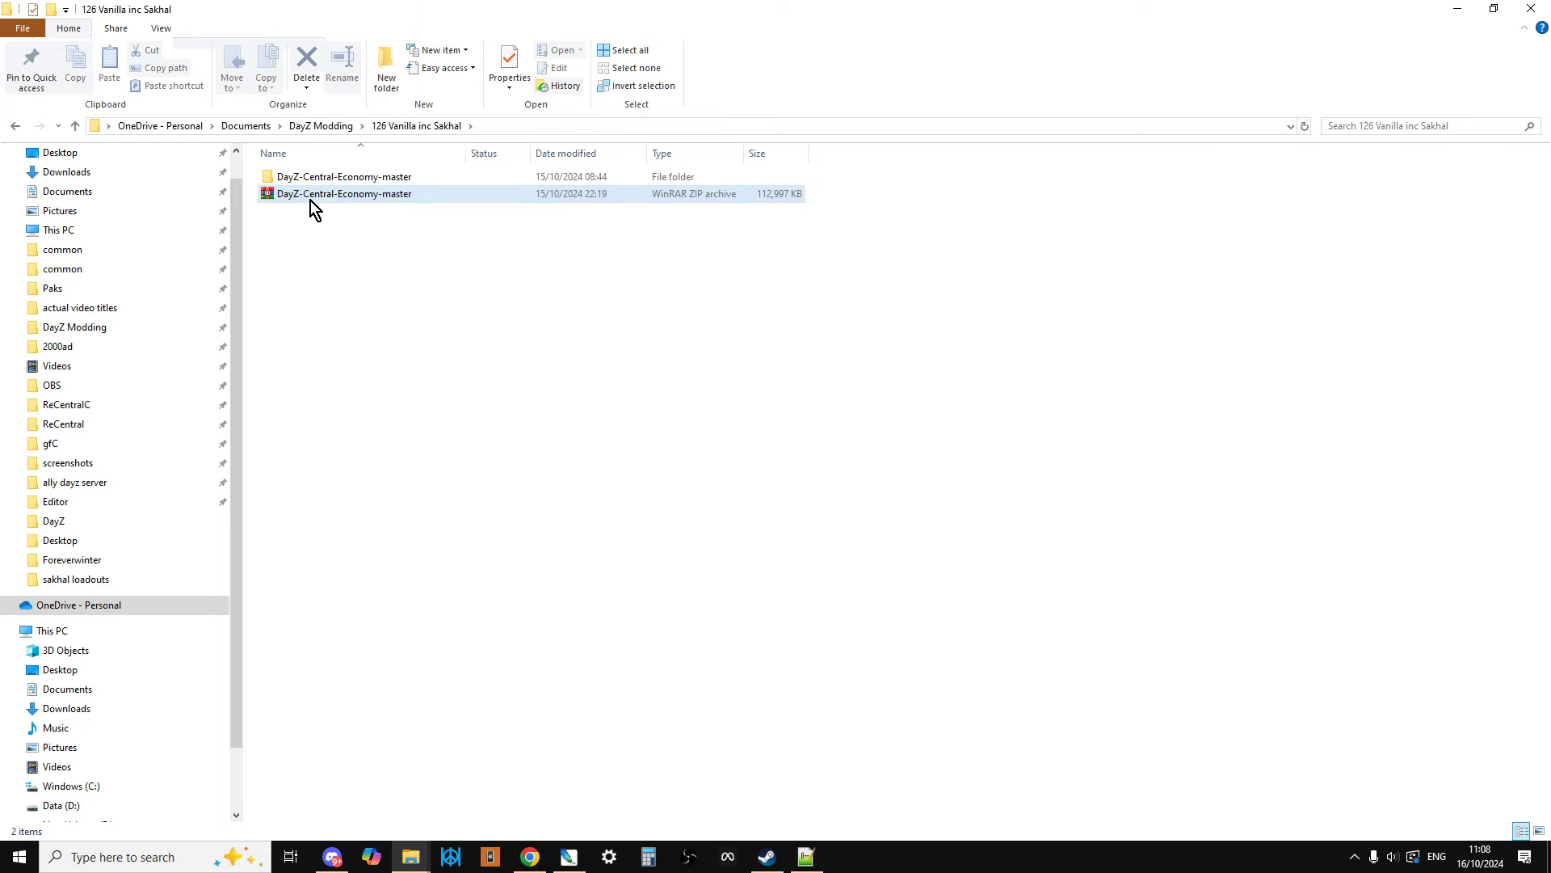
pyautogui.doubleClick(315, 181)
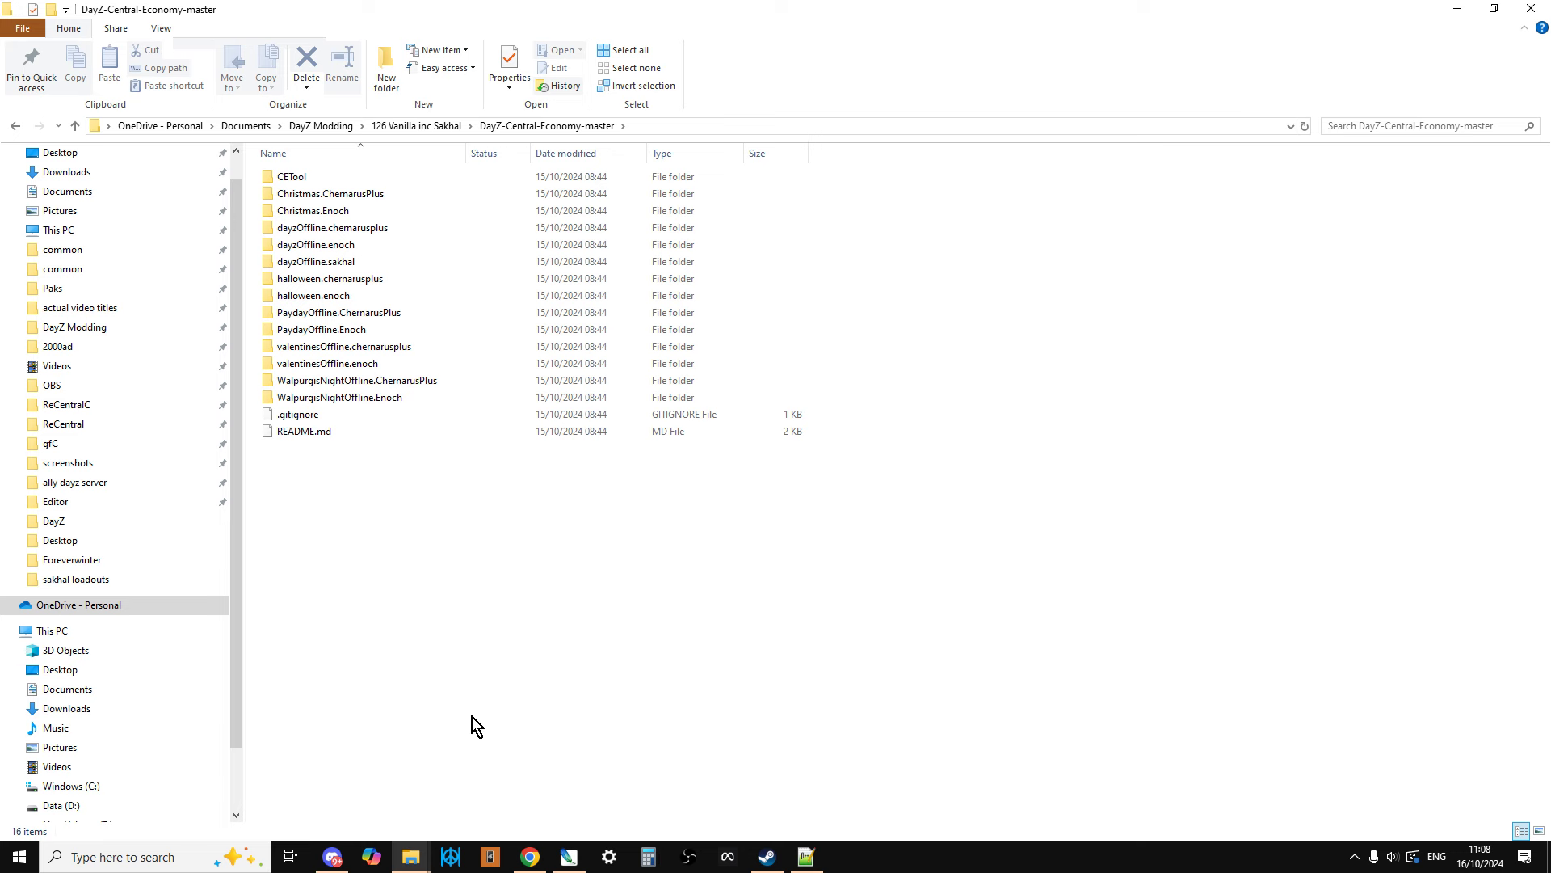
# In Chrome, look through the repository's 20 releases, then return to the repository main page.
pyautogui.click(538, 869)
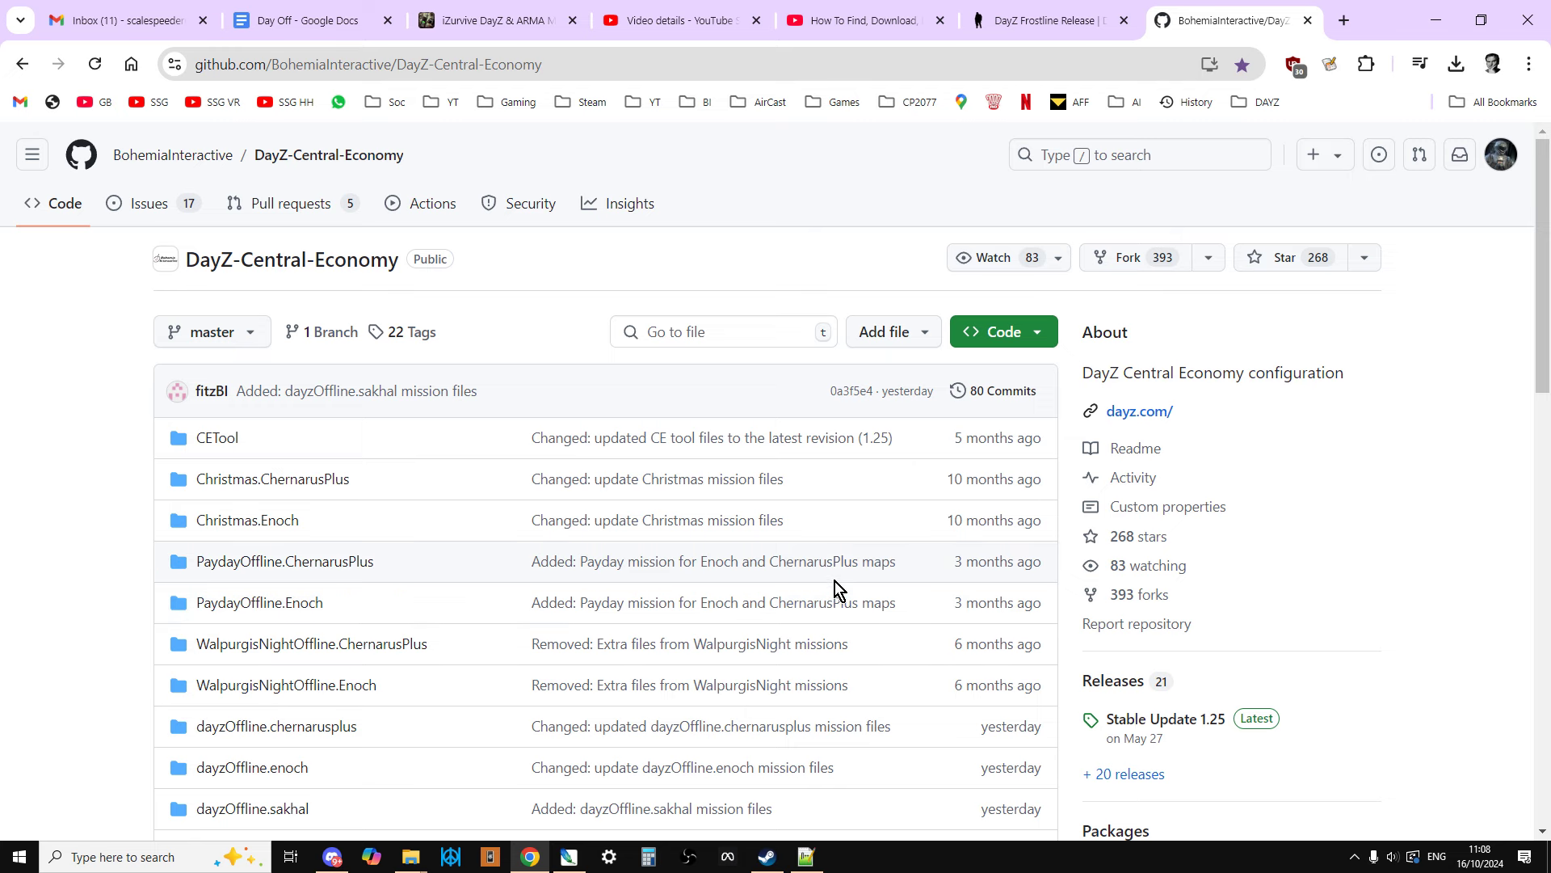
pyautogui.scroll(-1, 832, 586)
pyautogui.scroll(-1, 819, 572)
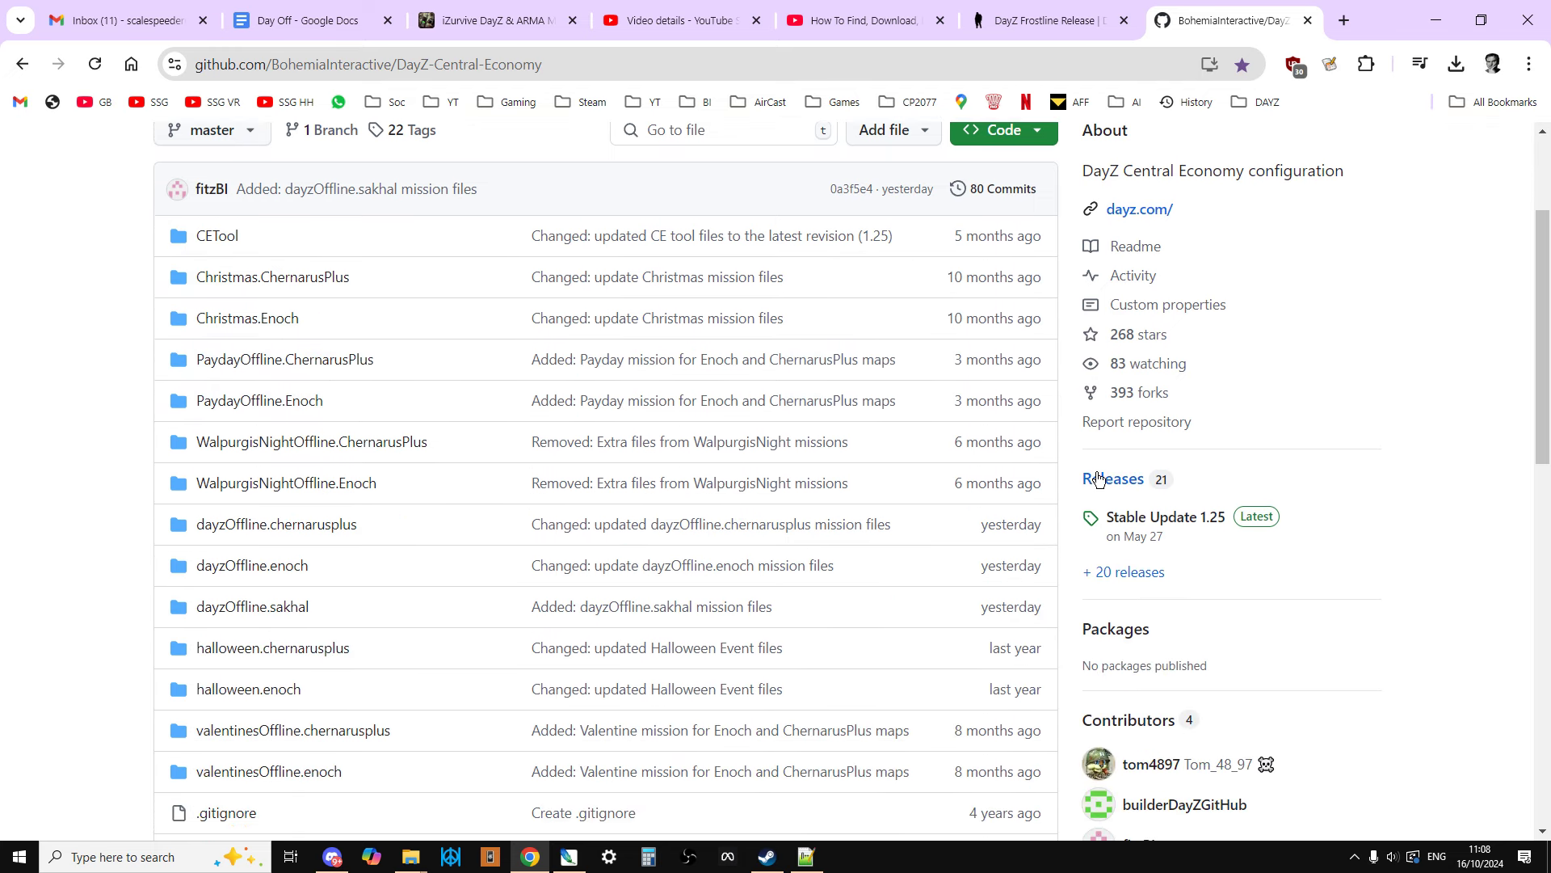
pyautogui.click(1131, 575)
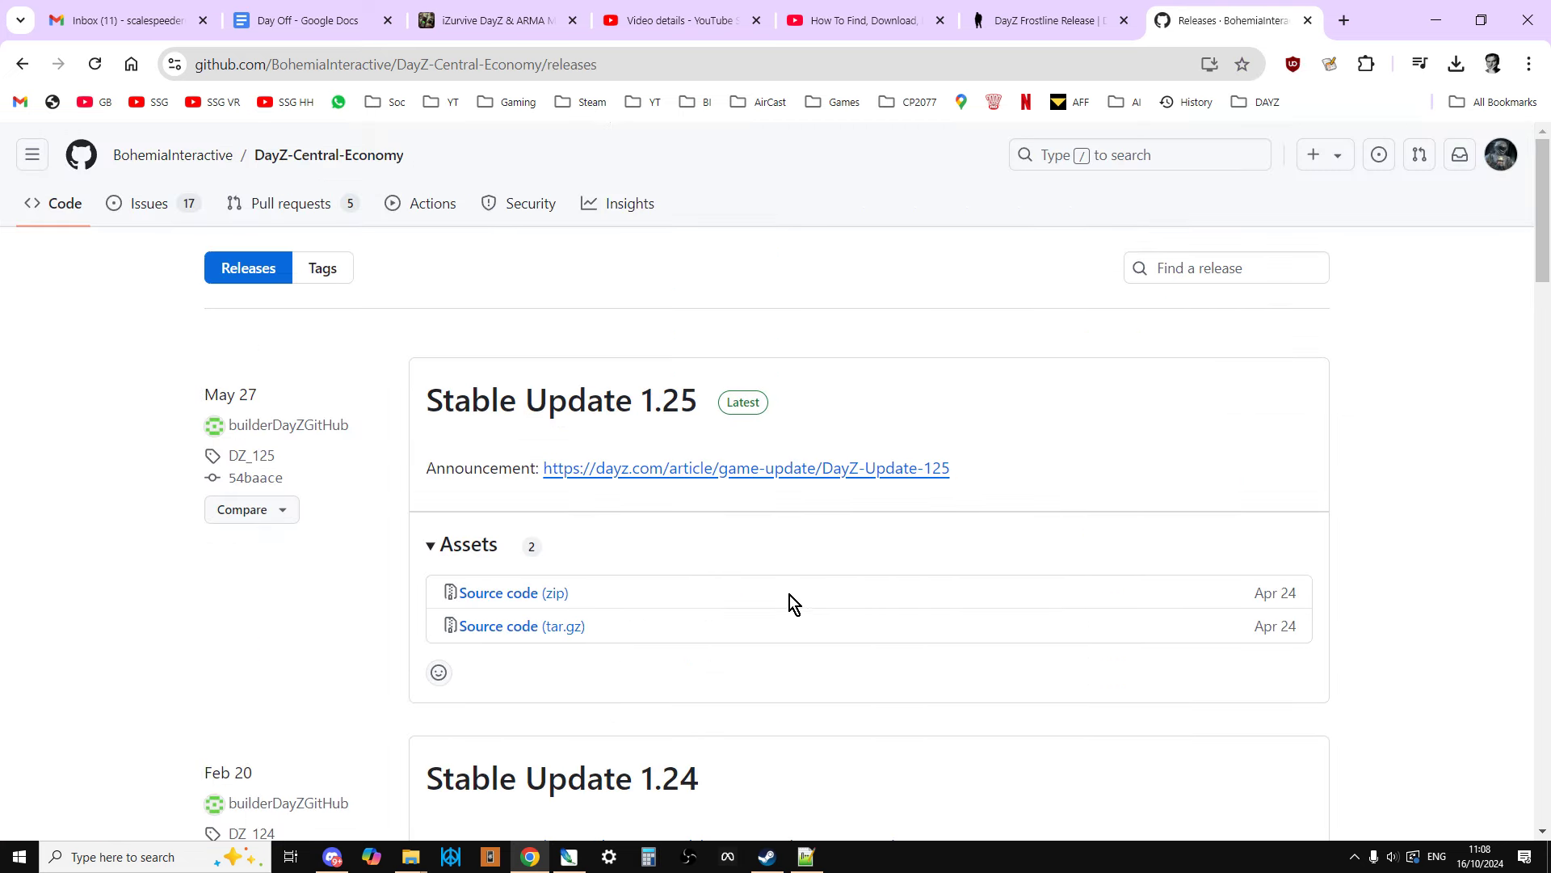
pyautogui.scroll(-3, 775, 606)
pyautogui.scroll(-10, 751, 630)
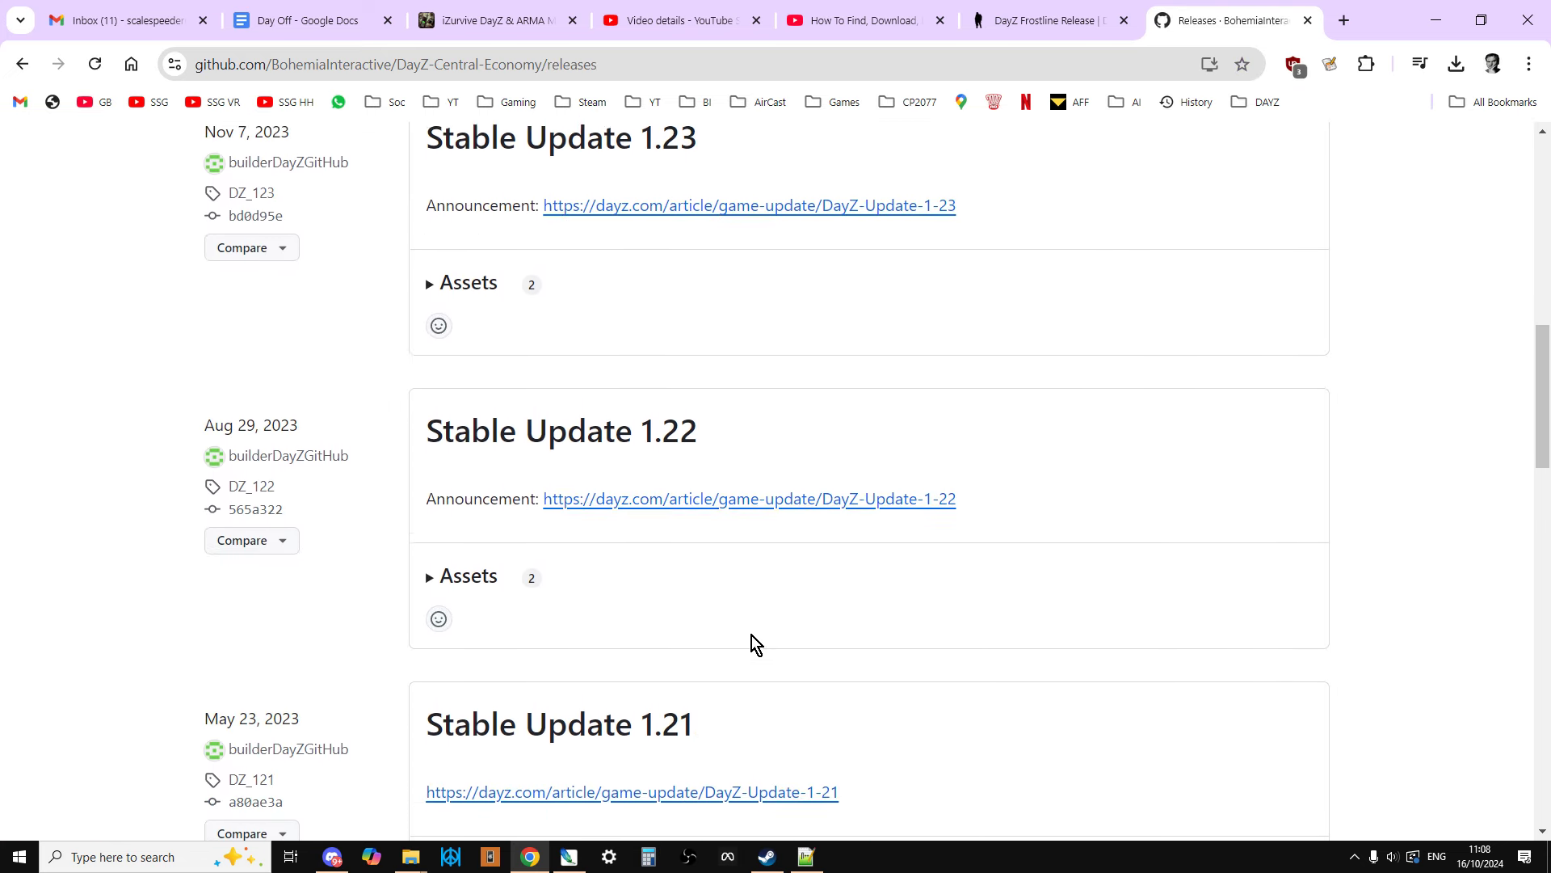
pyautogui.scroll(9, 523, 437)
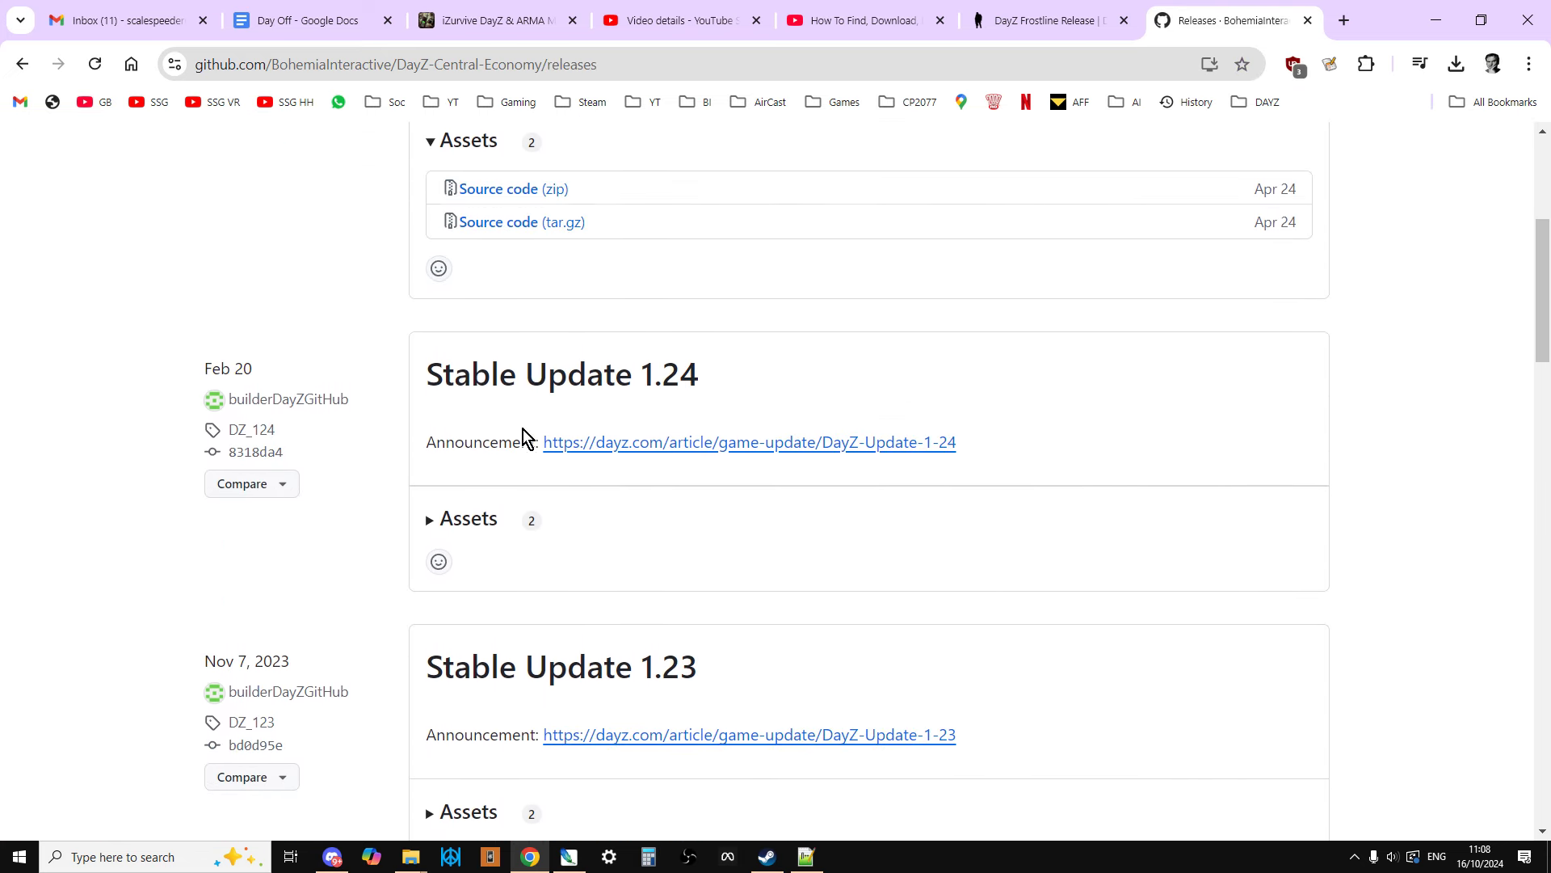
pyautogui.click(22, 64)
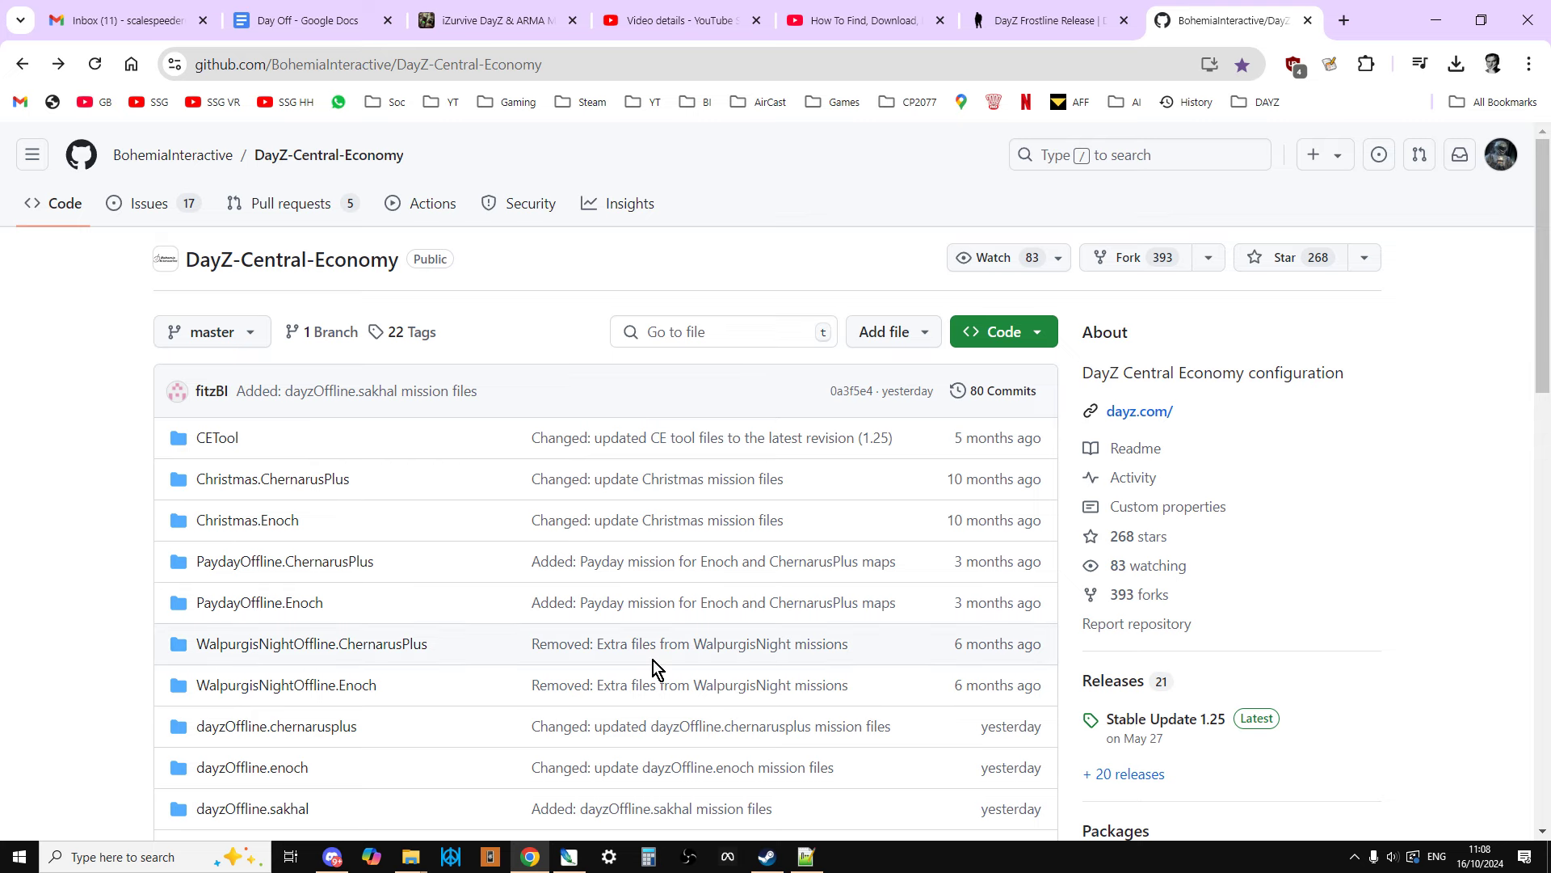
pyautogui.scroll(-1, 652, 665)
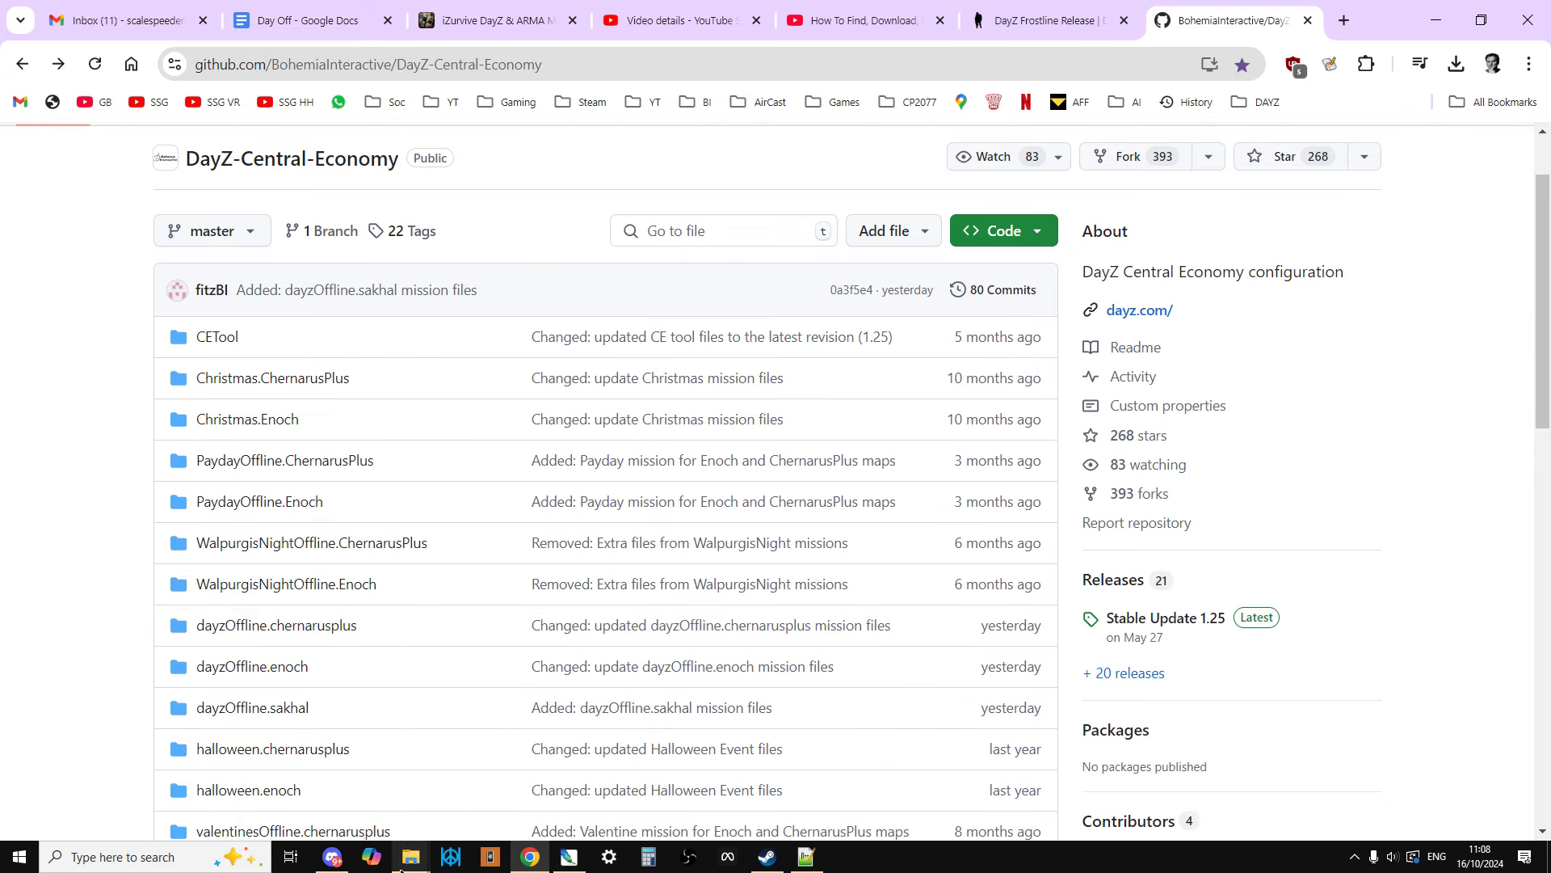
# In the DayZ-Central-Economy-master window, browse dayzOffline.sakhal's db folder, then go back up.
pyautogui.moveTo(410, 856)
pyautogui.click(438, 807)
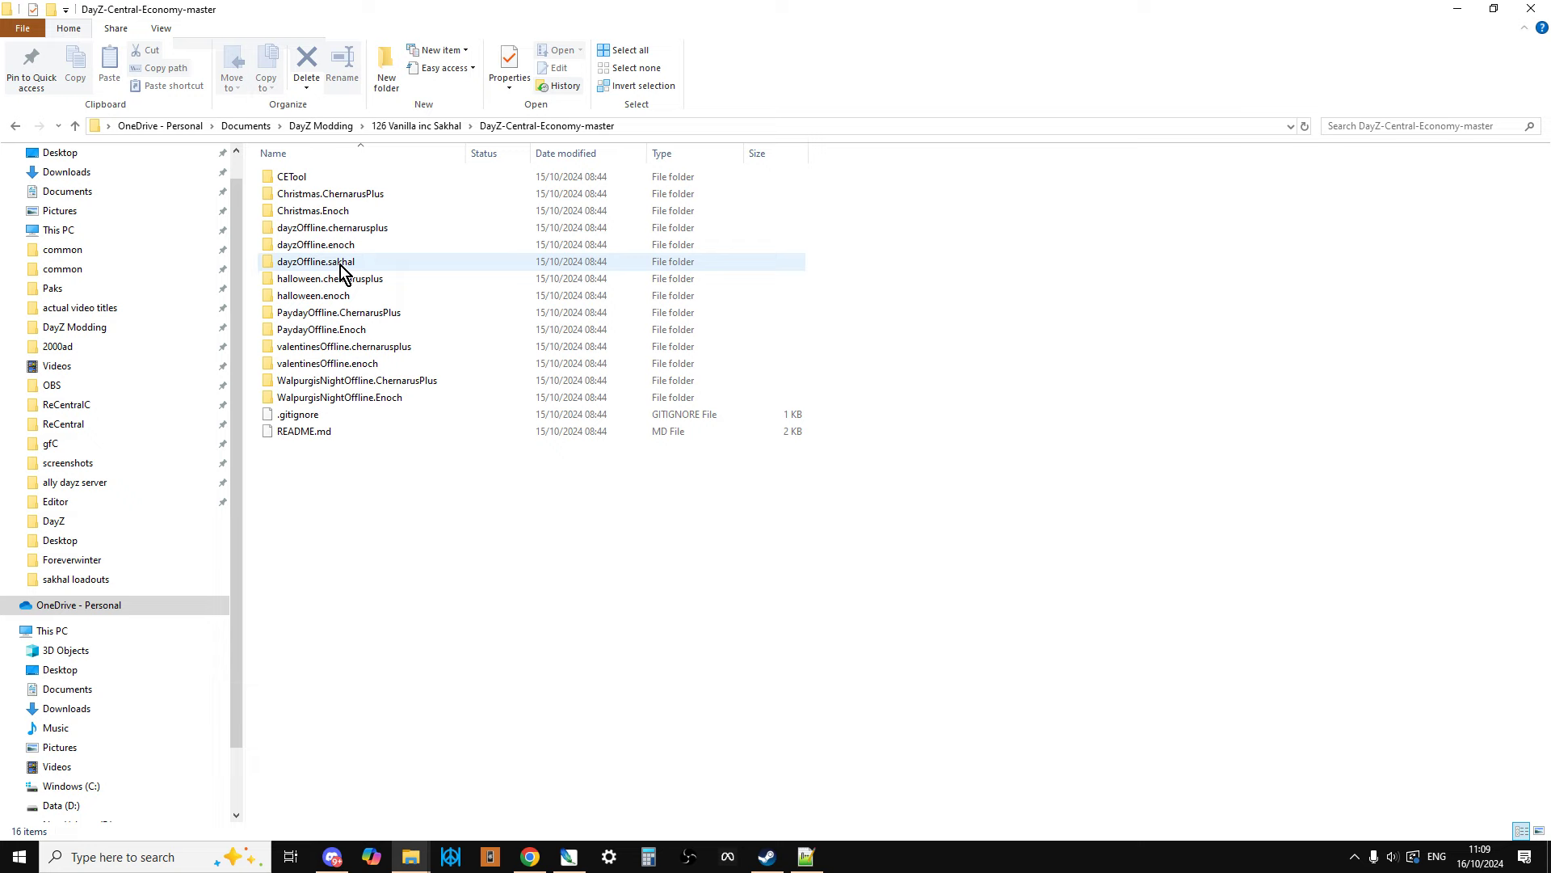
pyautogui.doubleClick(341, 265)
pyautogui.doubleClick(283, 178)
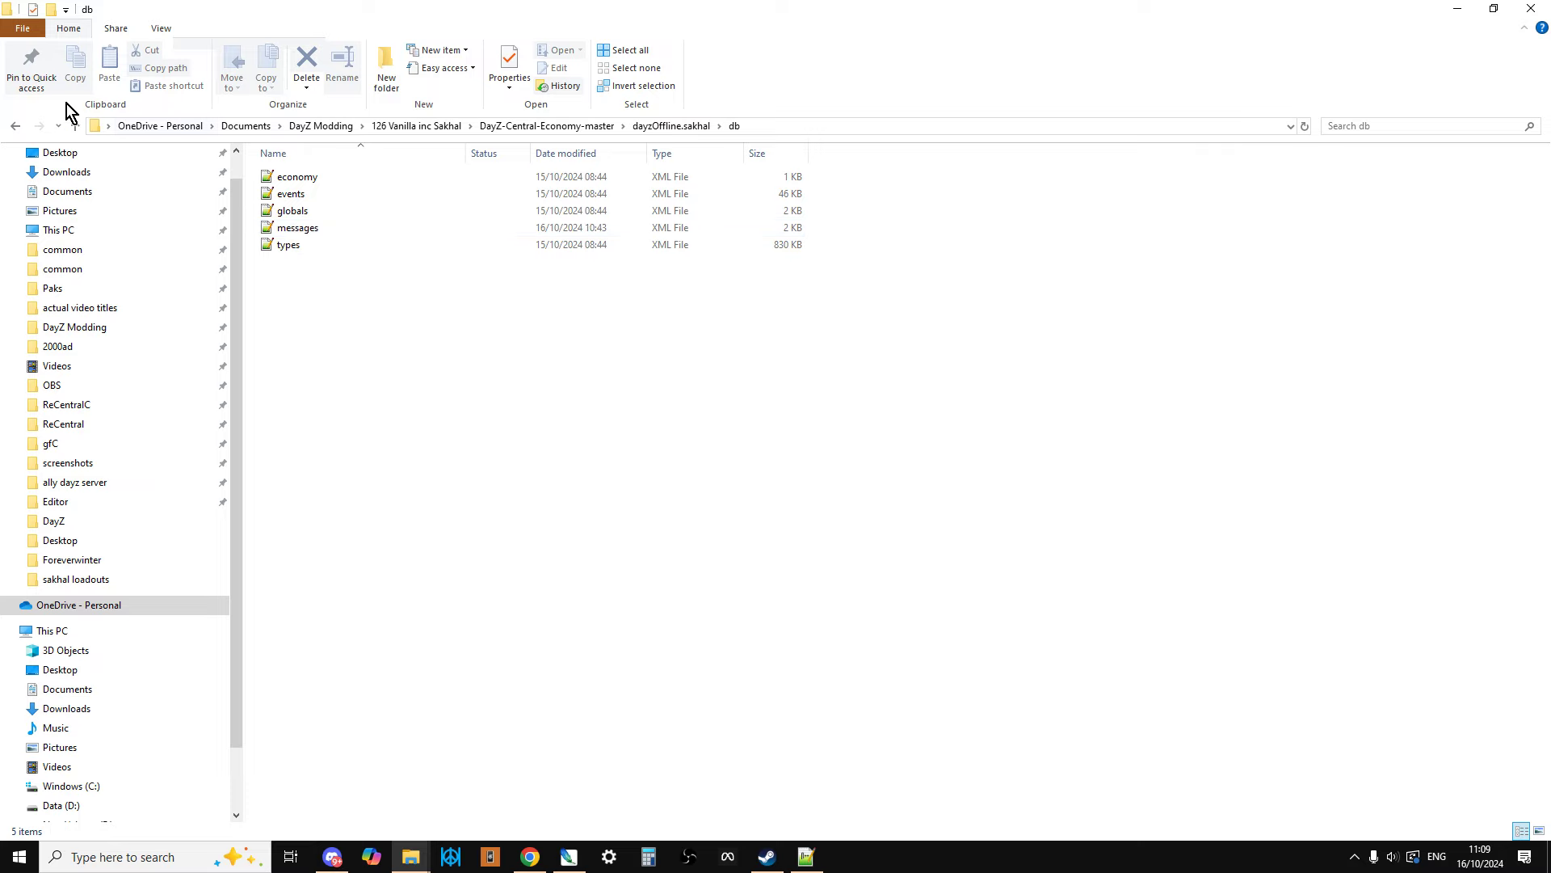
pyautogui.click(75, 125)
pyautogui.click(74, 125)
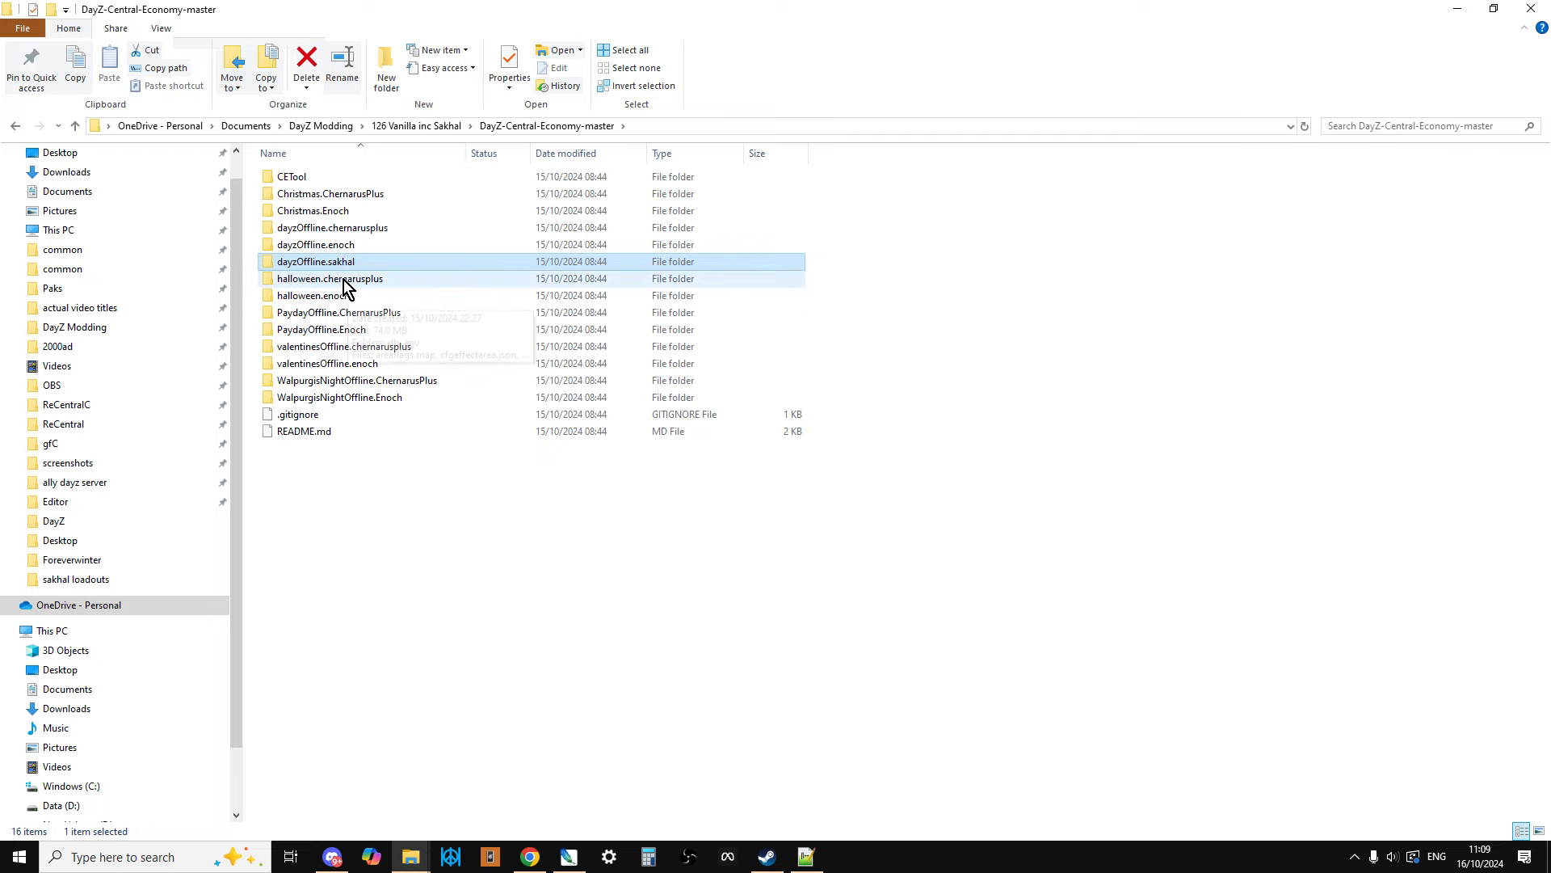
# Browse dayzOffline.chernarusplus's db folder and return to DayZ-Central-Economy-master.
pyautogui.doubleClick(347, 233)
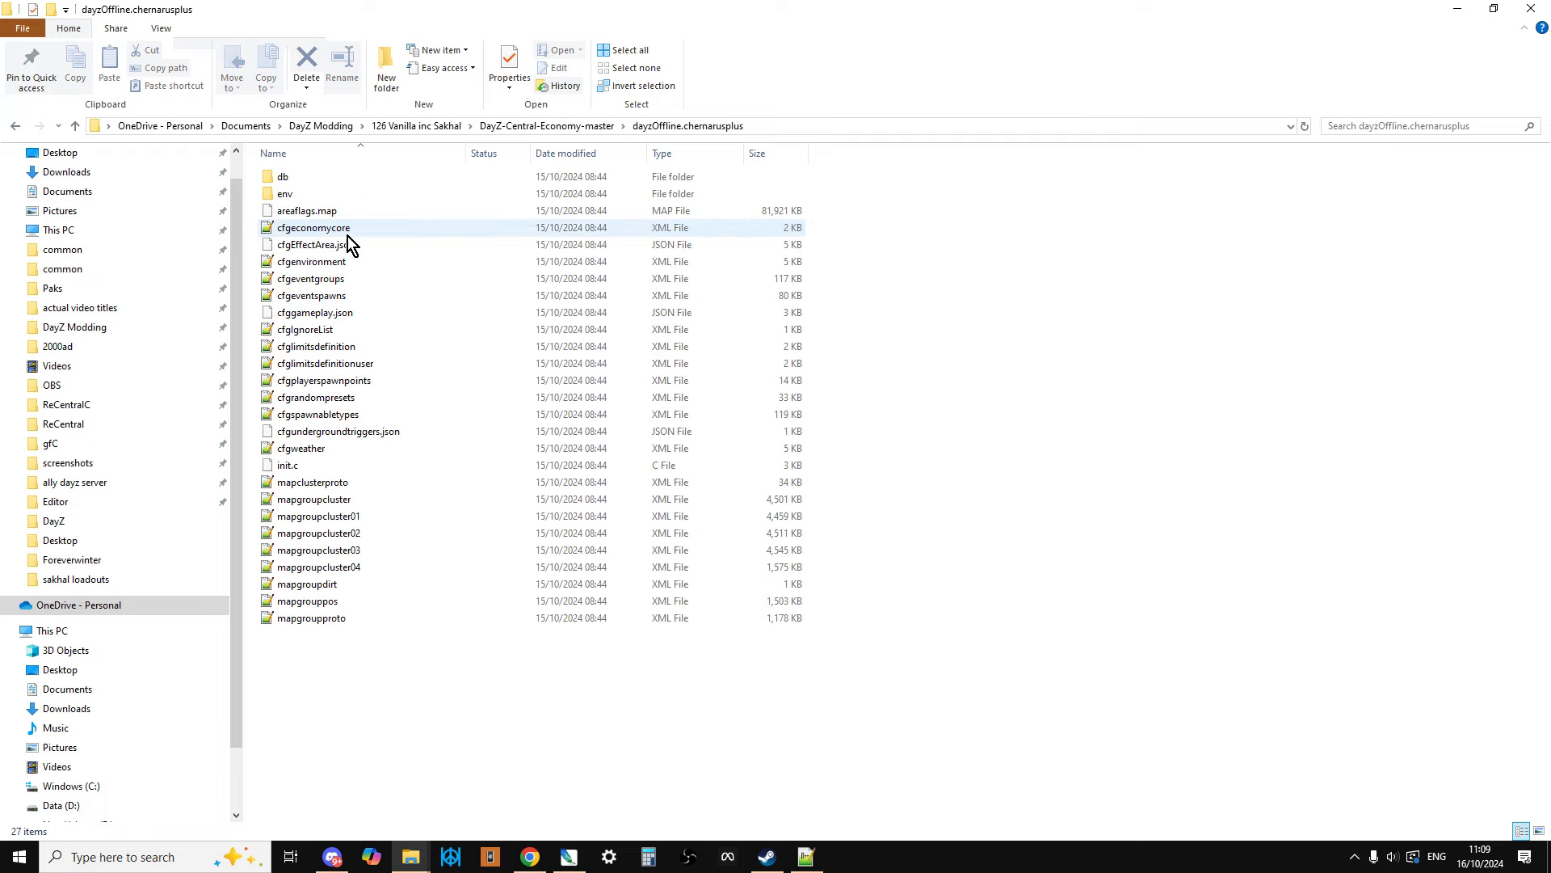
pyautogui.doubleClick(311, 192)
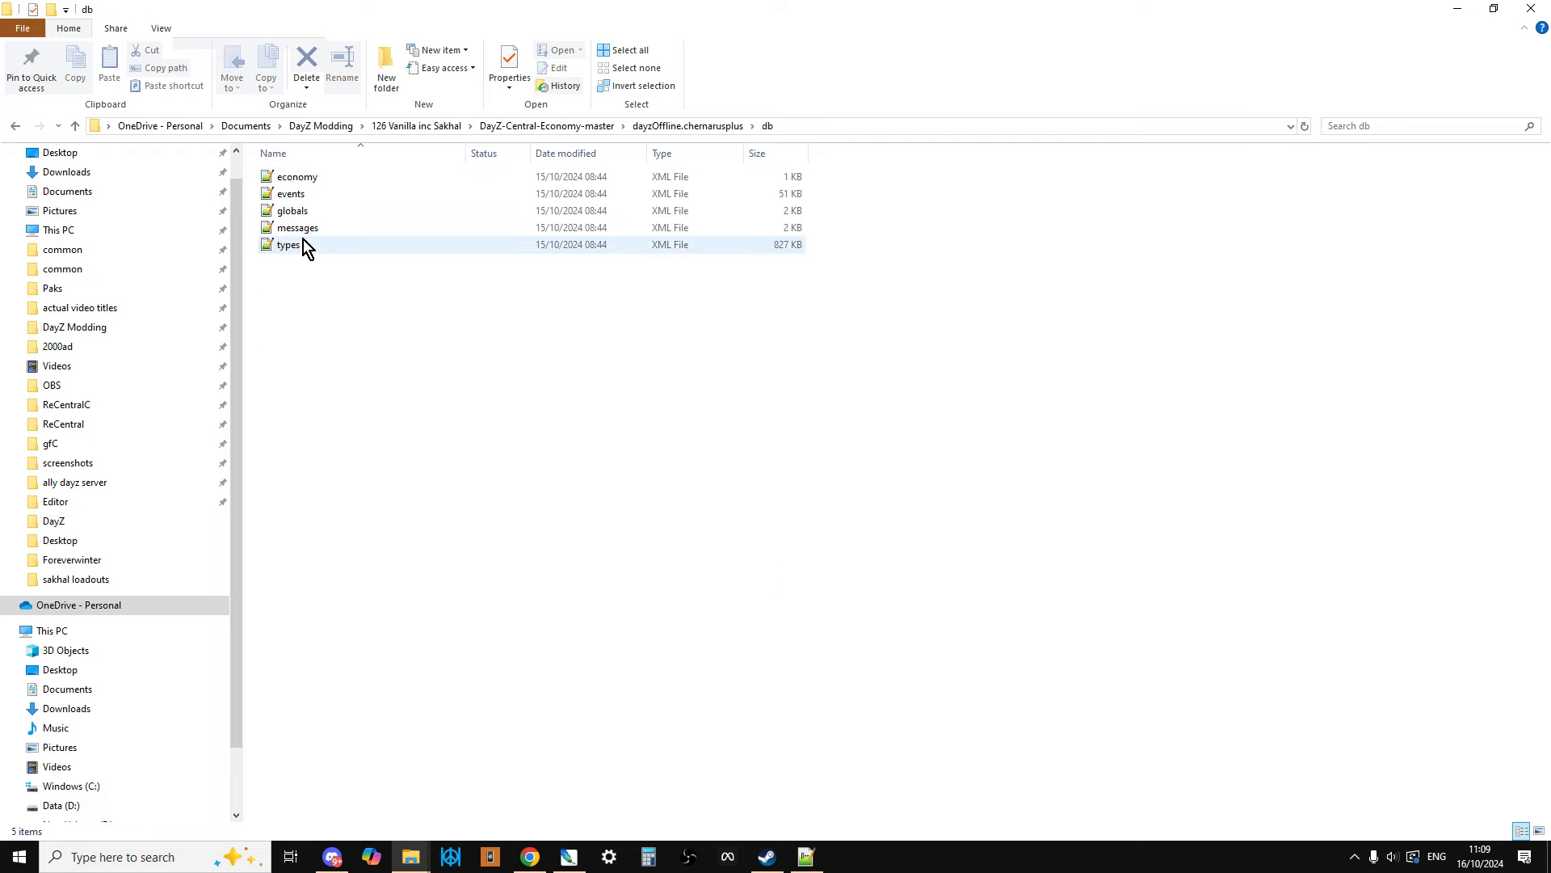
pyautogui.click(75, 125)
pyautogui.click(74, 125)
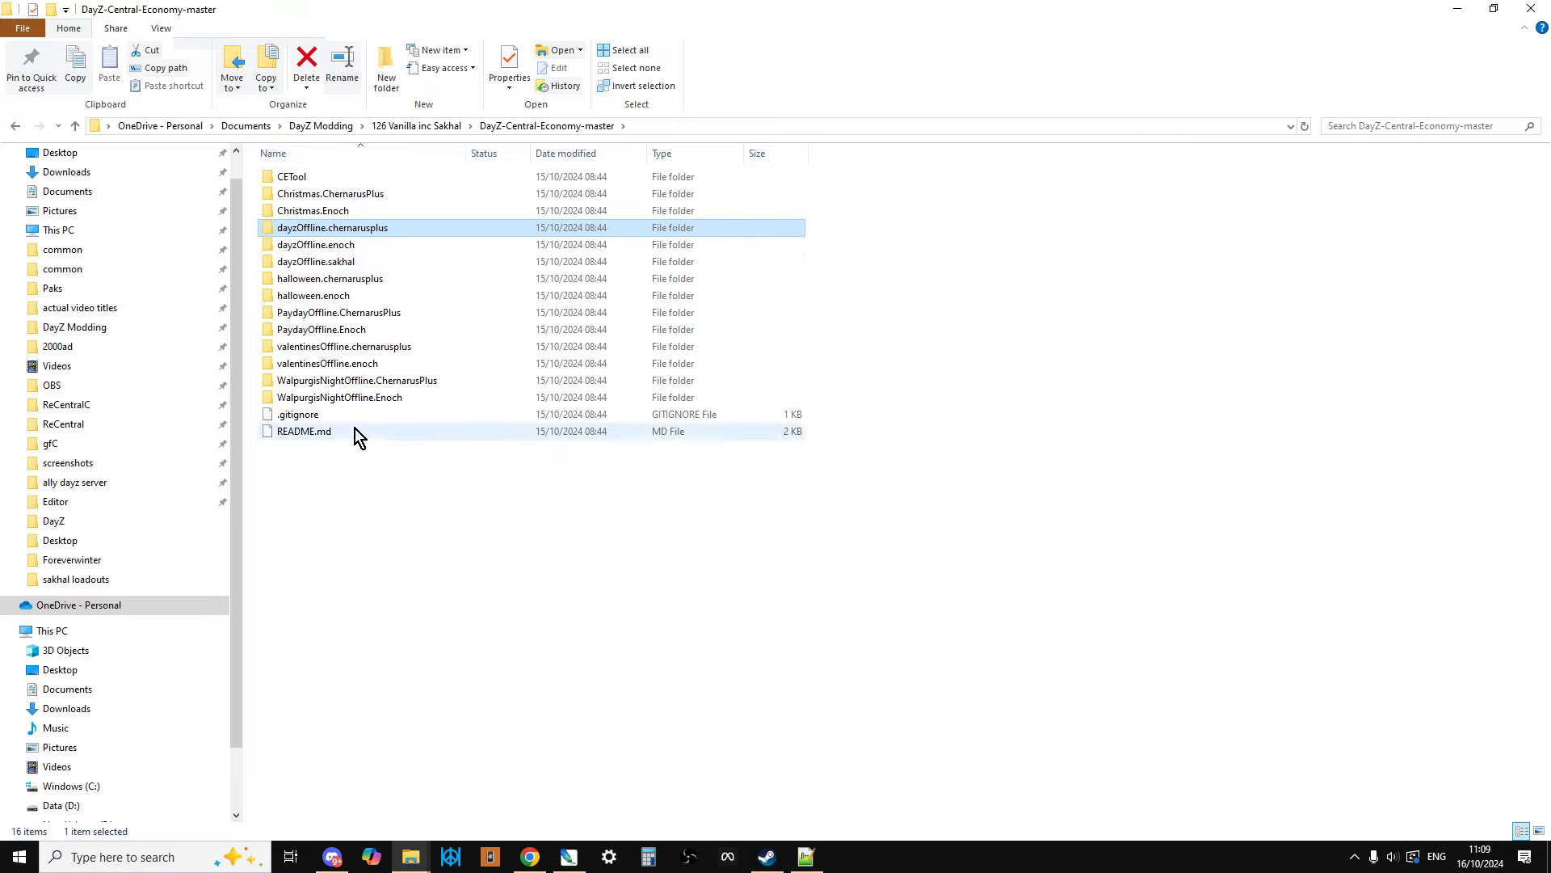
pyautogui.doubleClick(343, 234)
pyautogui.click(75, 126)
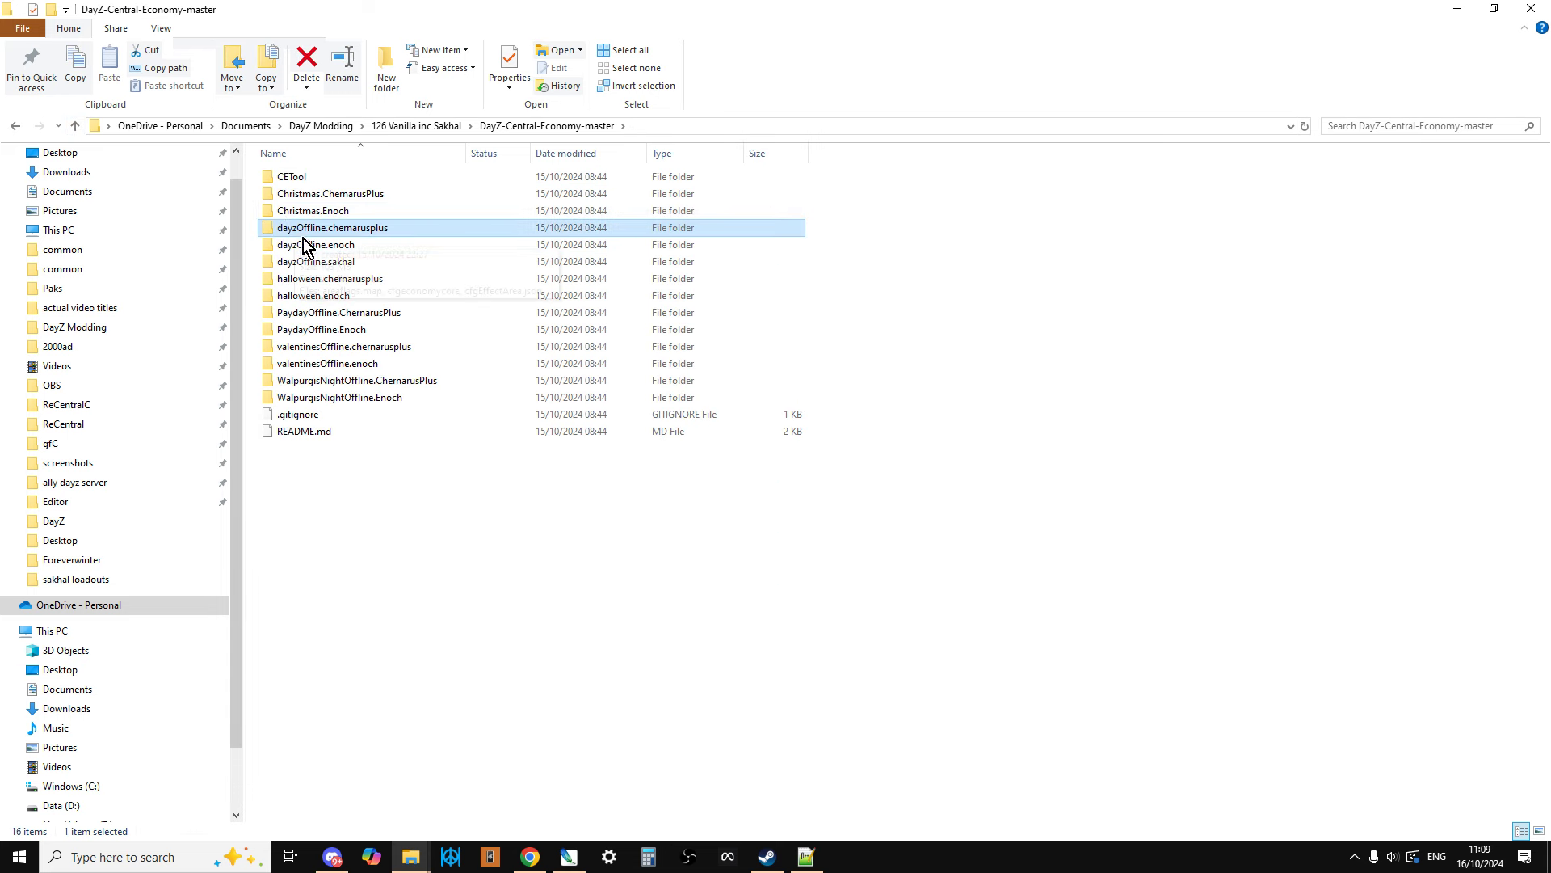
pyautogui.doubleClick(327, 262)
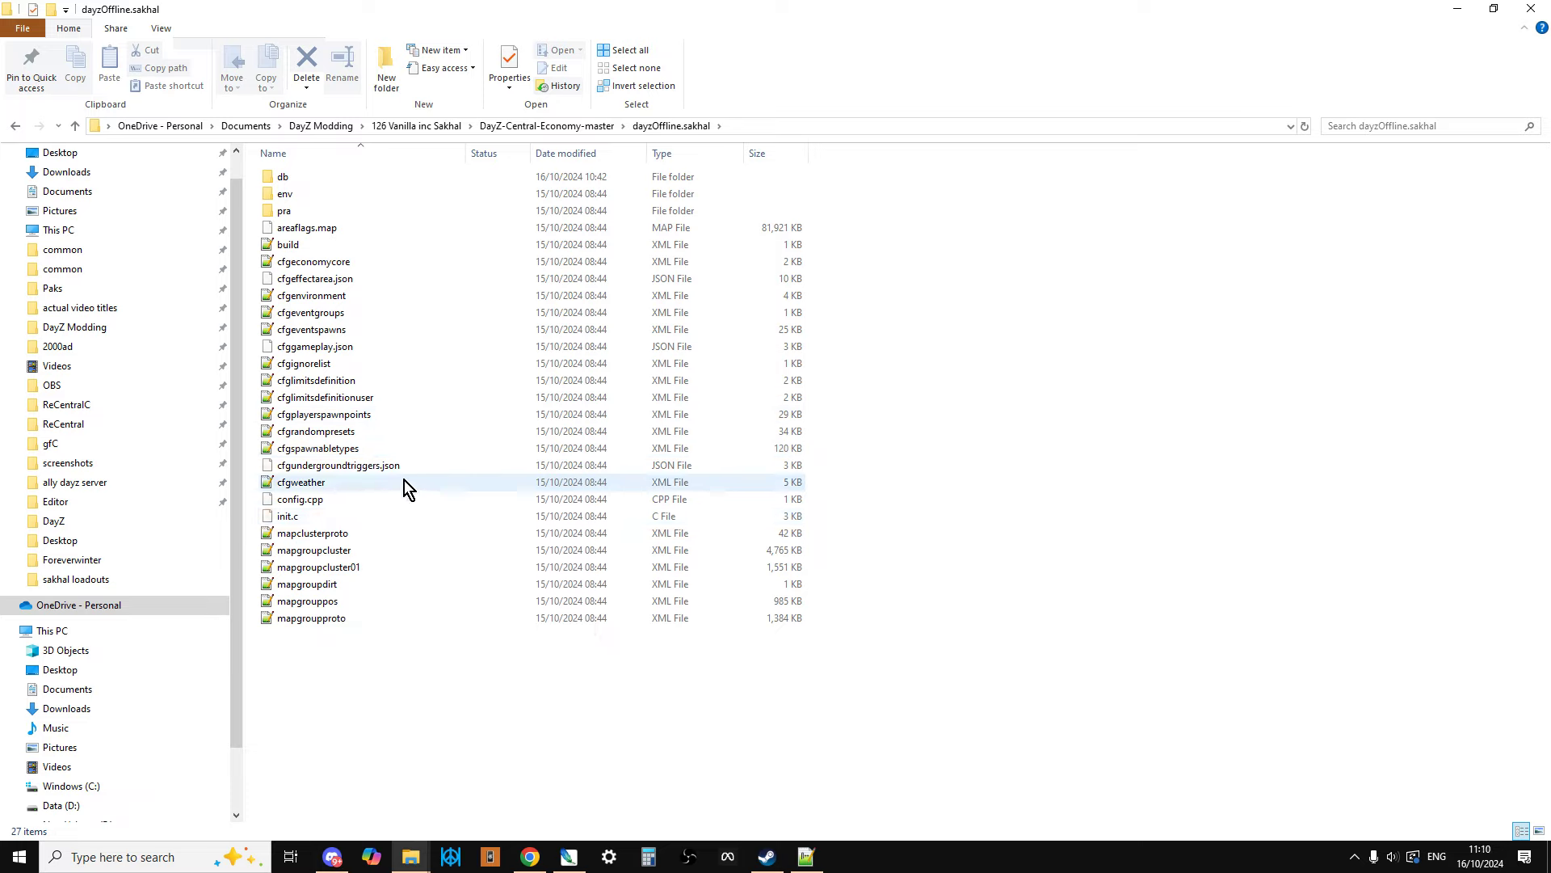
# Return Explorer to DayZ-Central-Economy-master, then view the Frostline tab and scroll the GitHub repo's files.
pyautogui.click(75, 126)
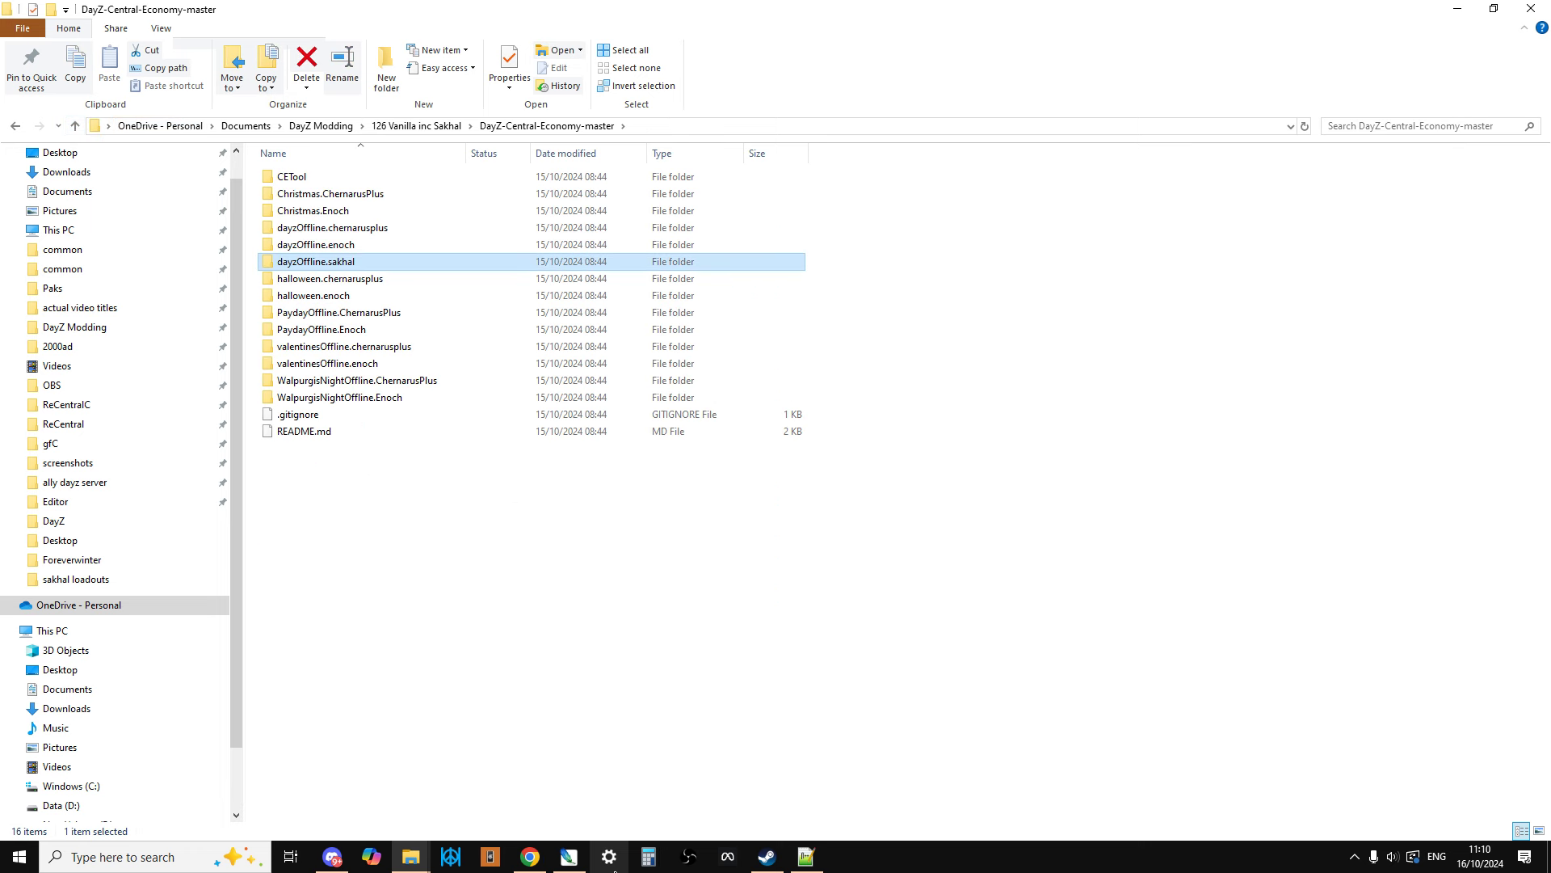
pyautogui.click(529, 858)
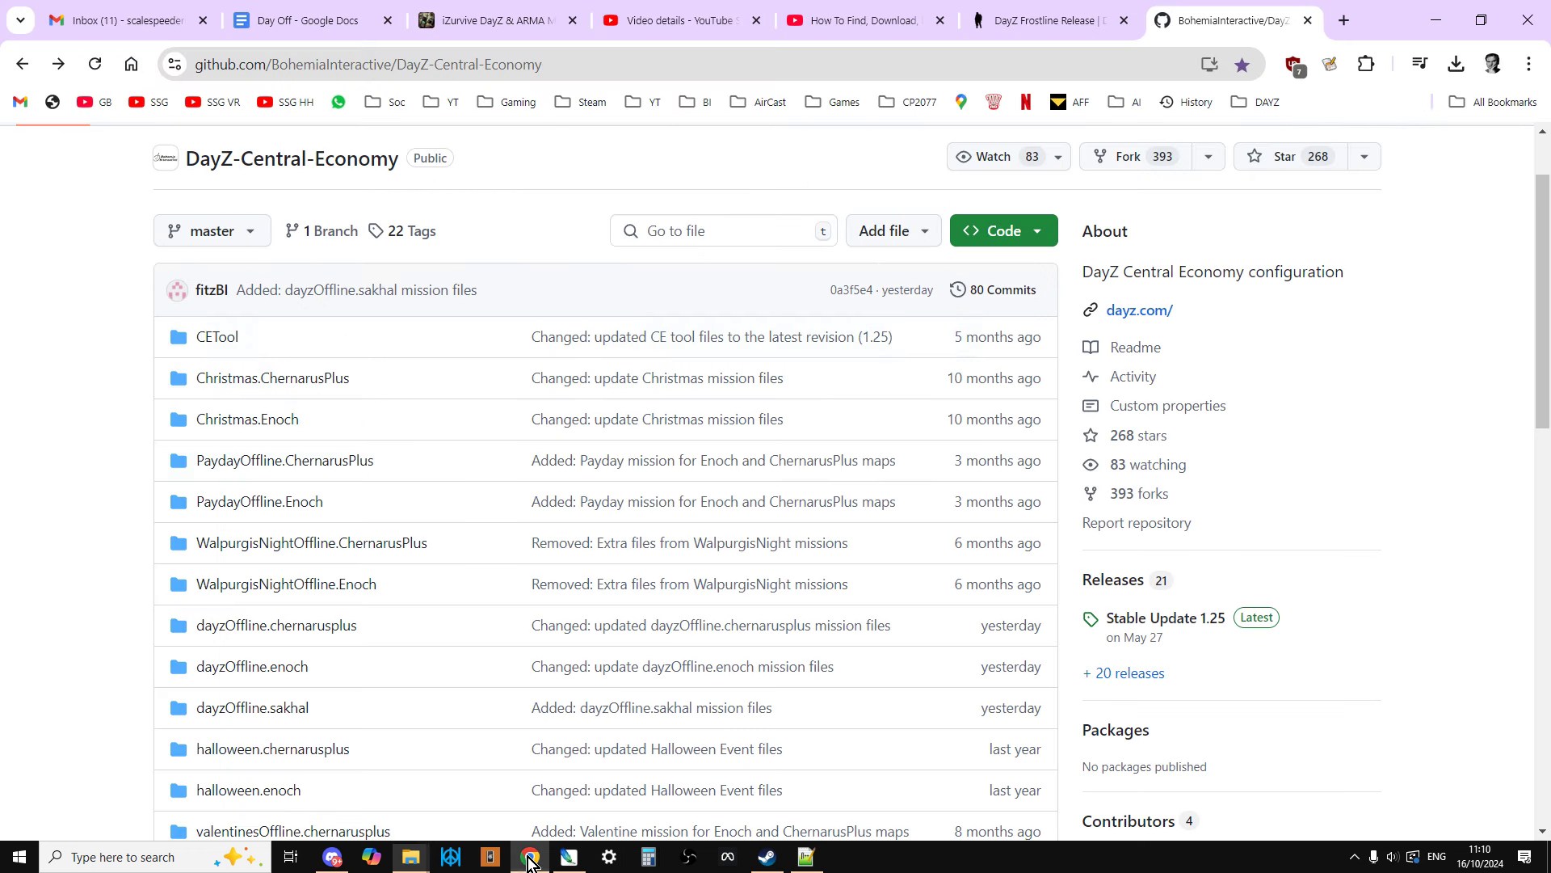
pyautogui.click(1079, 20)
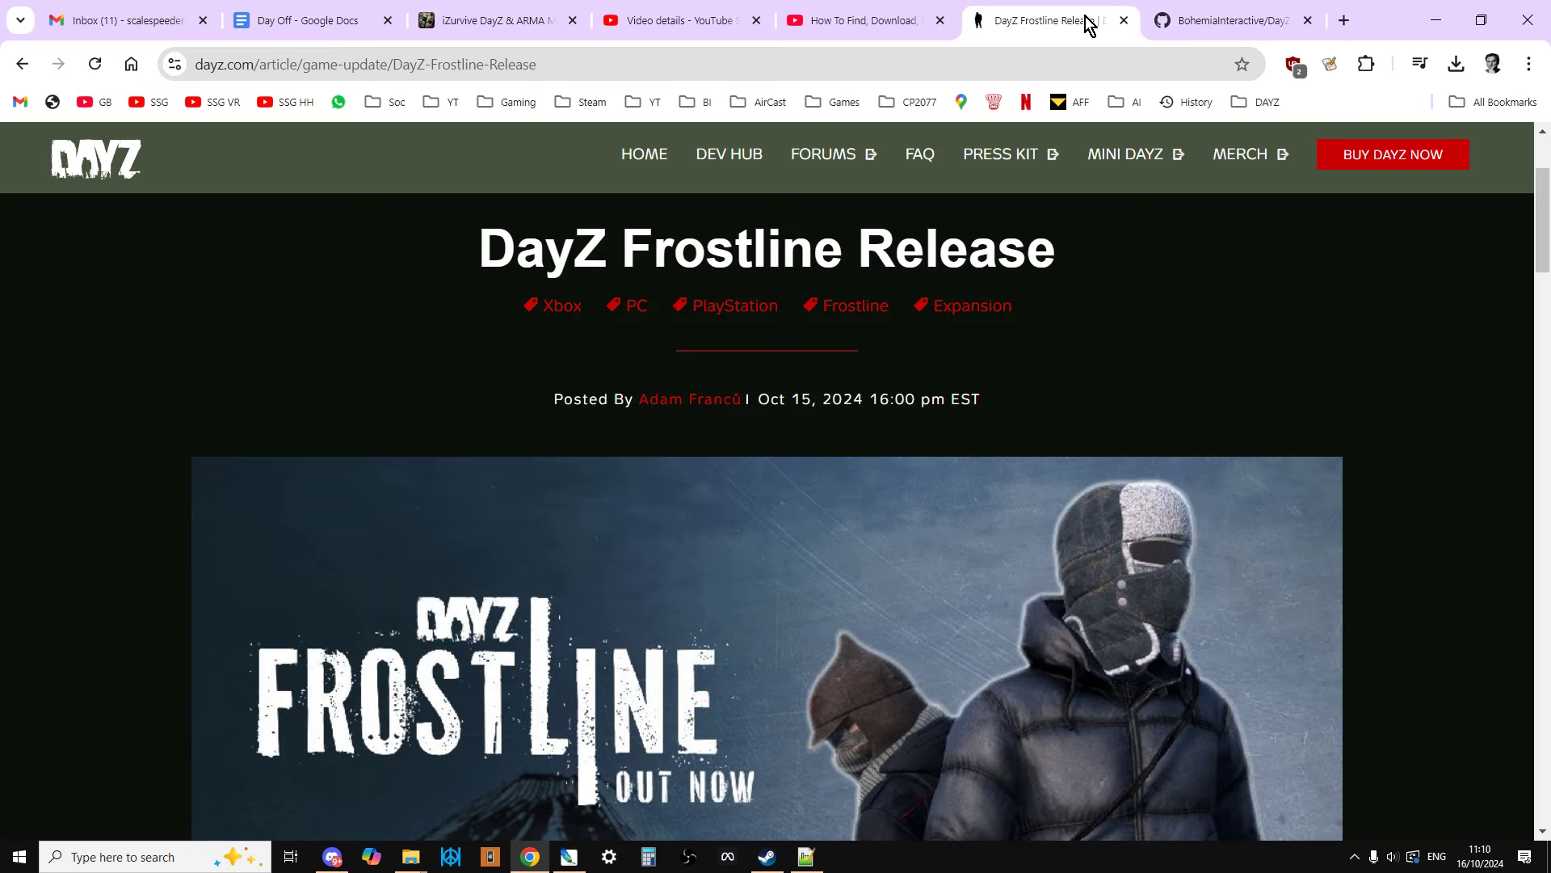
pyautogui.click(1176, 22)
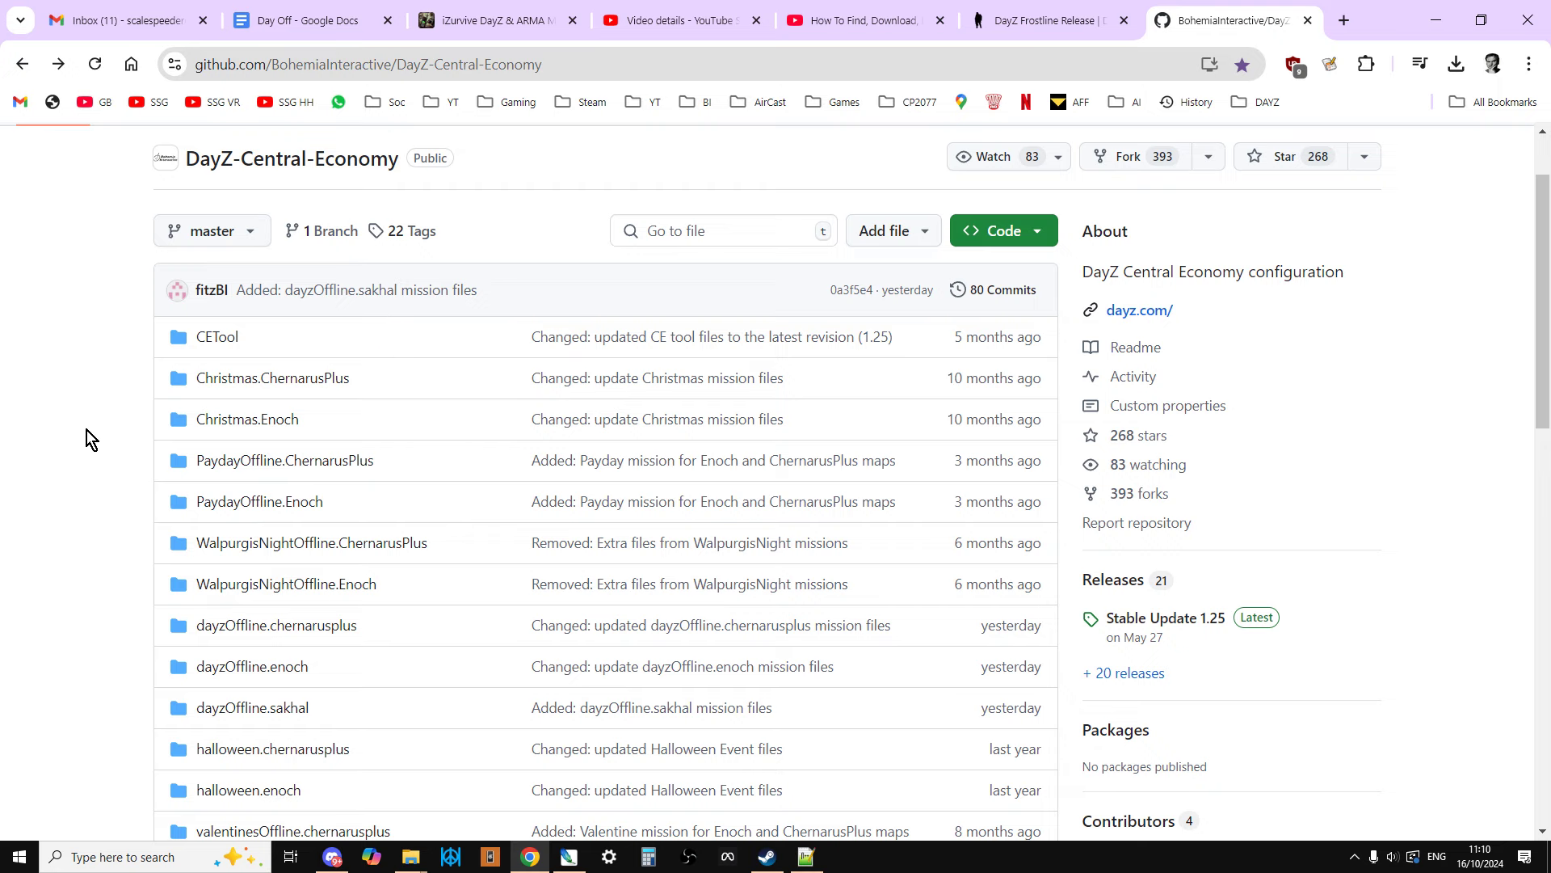
pyautogui.scroll(-1, 84, 458)
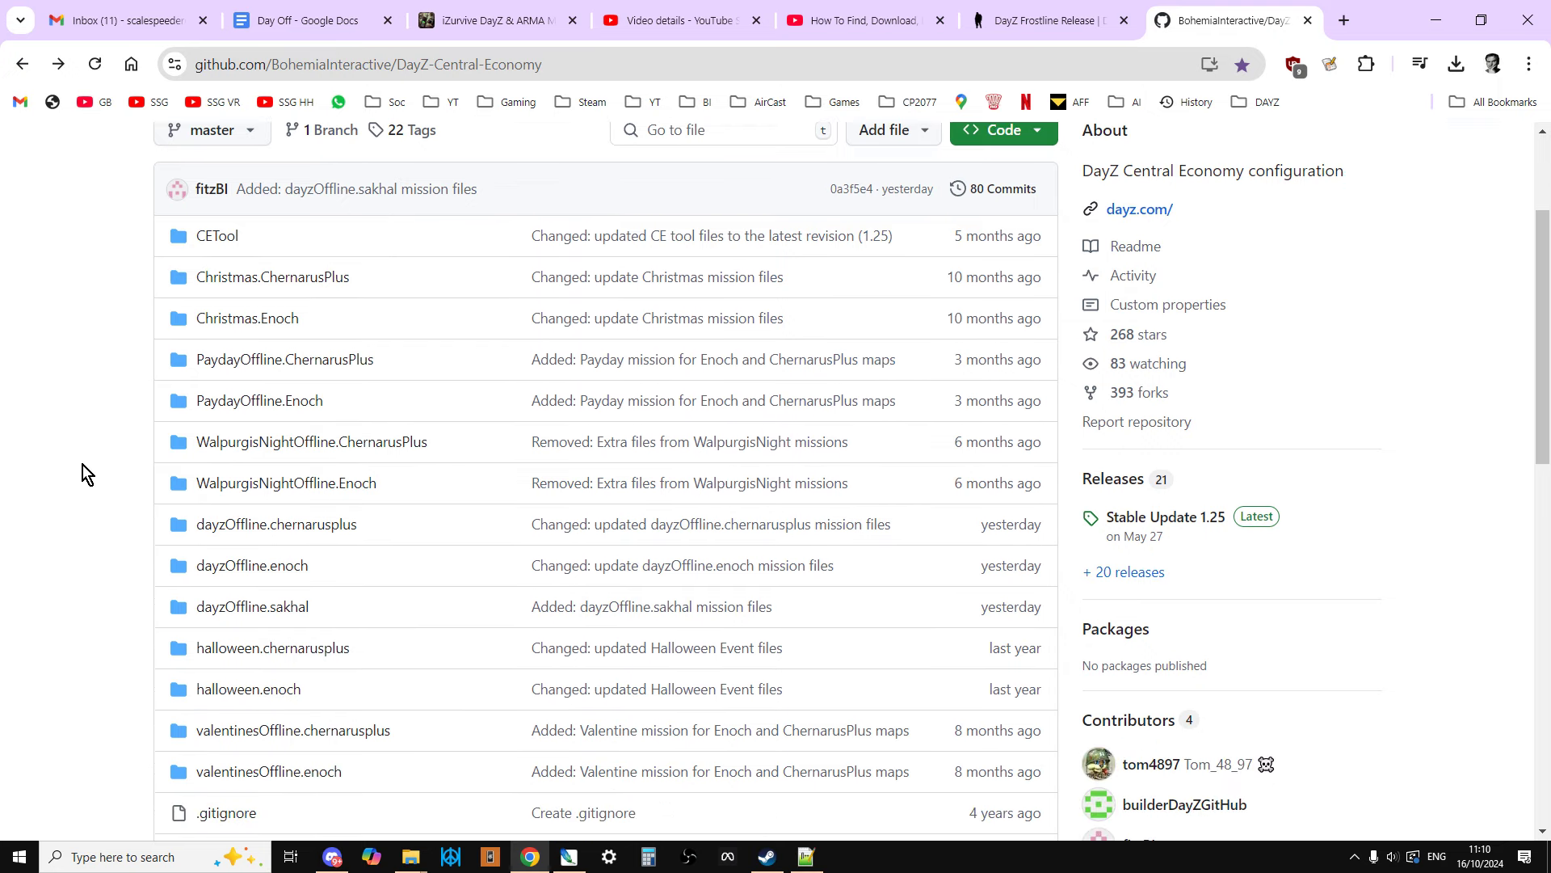